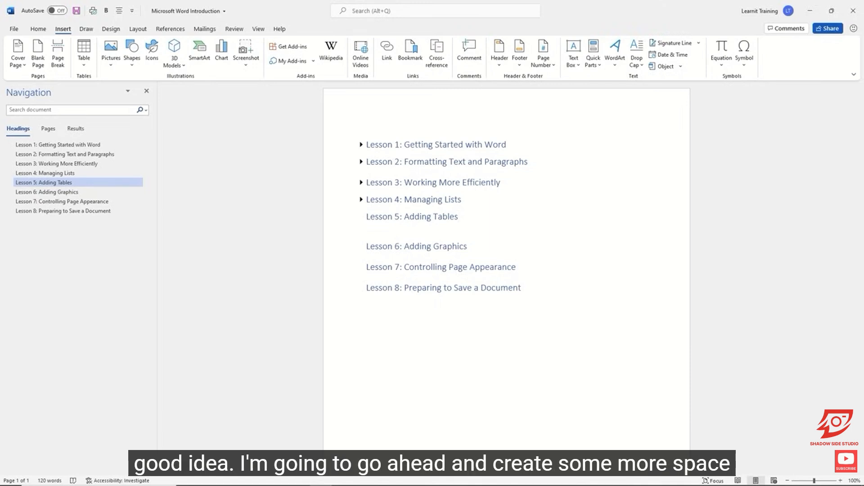
# Add four blank lines beneath the Lesson 5: Adding Tables heading and return the cursor to the line directly under it.
pyautogui.press('Return')
pyautogui.press('Return')
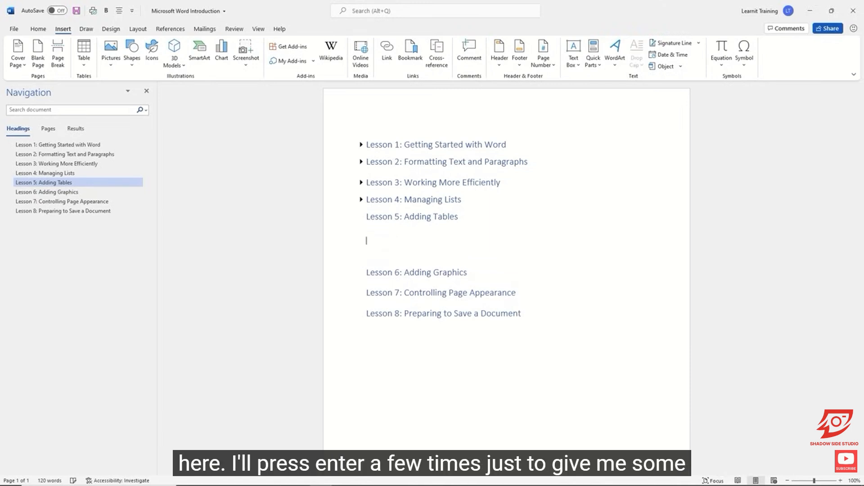
pyautogui.press('Return')
pyautogui.press('Return')
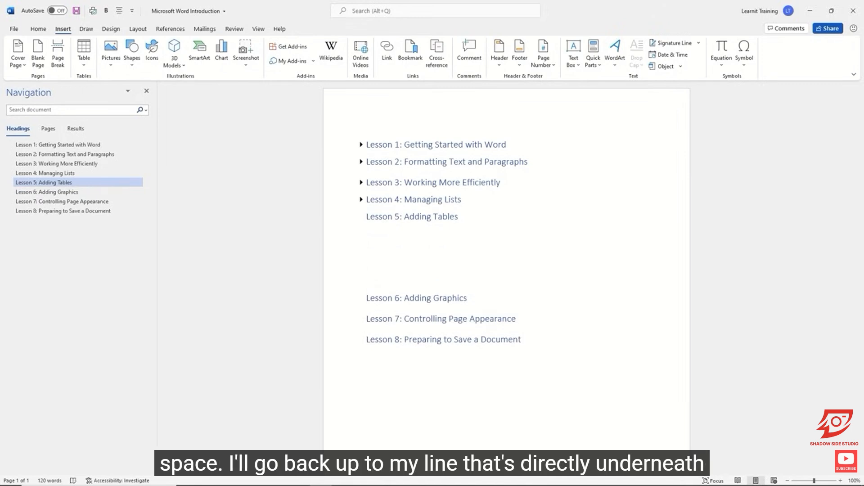
pyautogui.press('Up')
pyautogui.press('Up')
pyautogui.press('Up')
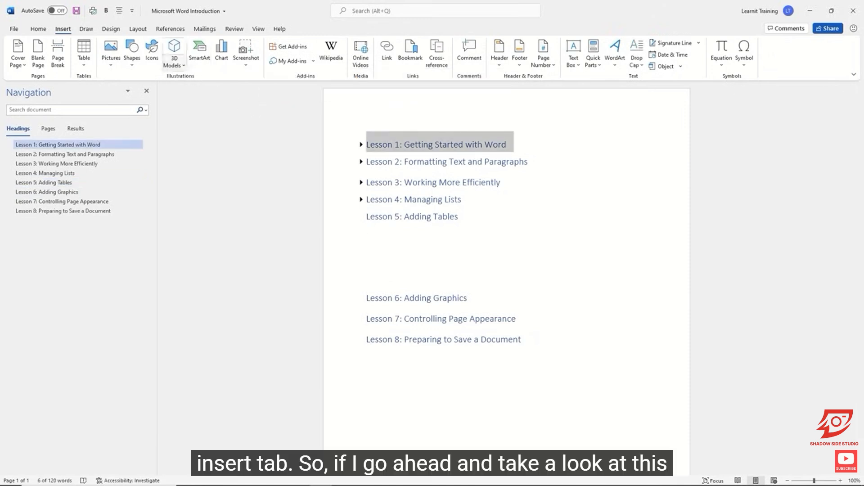
pyautogui.moveTo(48, 22); pyautogui.dragTo(73, 36)
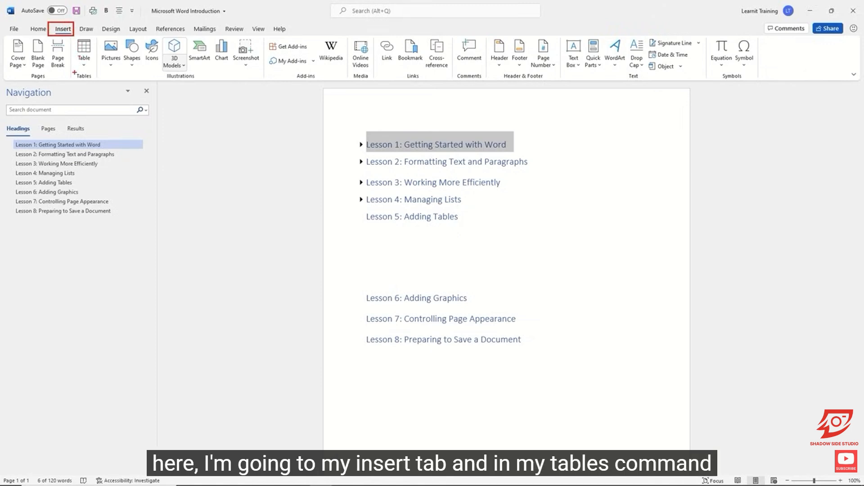
pyautogui.moveTo(71, 71); pyautogui.dragTo(98, 84)
pyautogui.moveTo(69, 38); pyautogui.dragTo(96, 69)
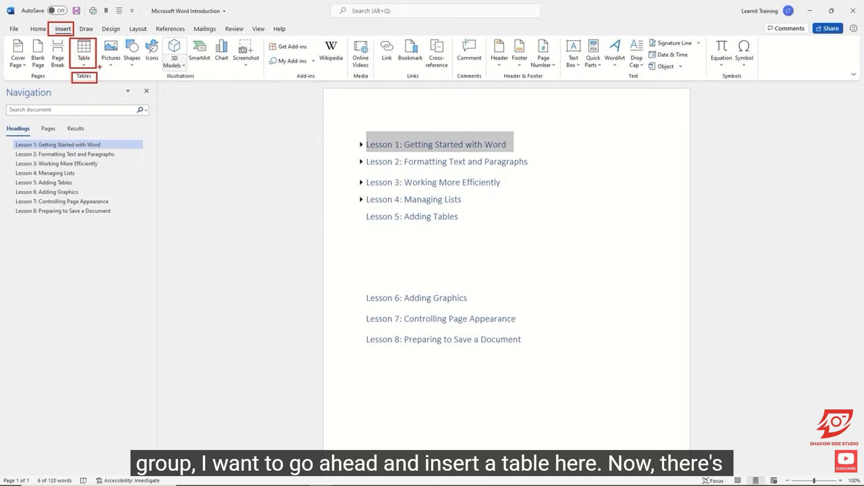
pyautogui.press('Escape')
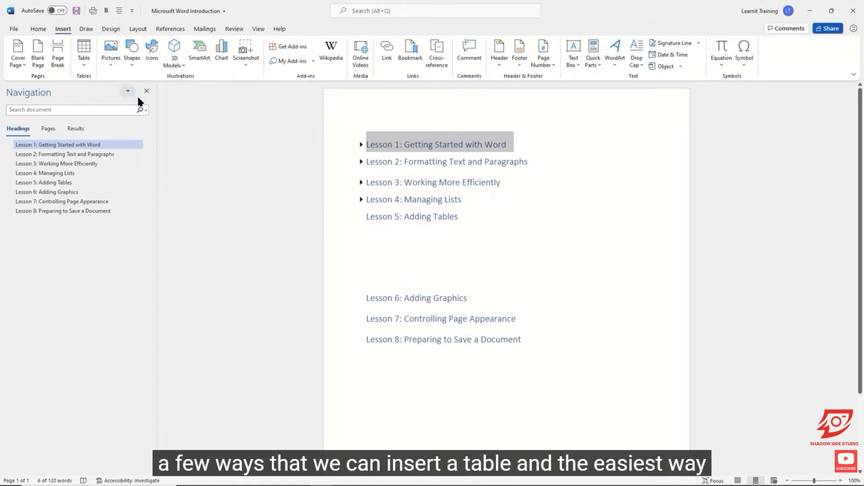
# Place the cursor beneath the Lesson 5: Adding Tables heading and look over the Insert Table size and AutoFit options without inserting anything.
pyautogui.click(418, 232)
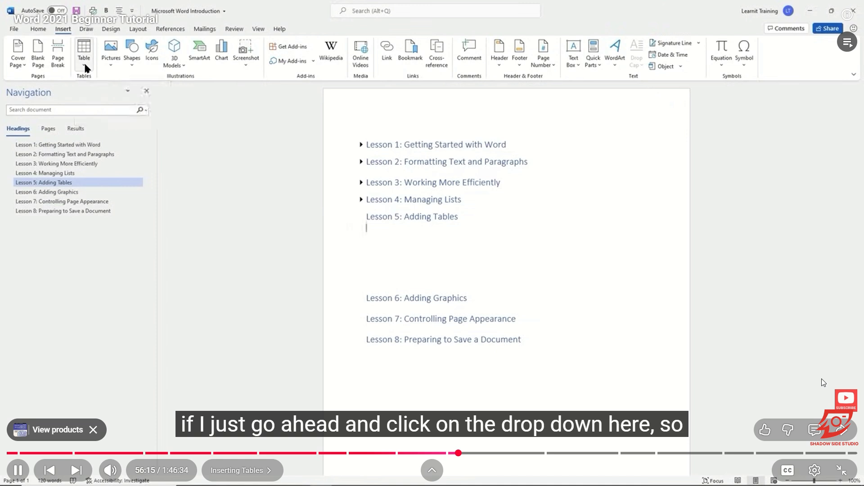
pyautogui.click(85, 65)
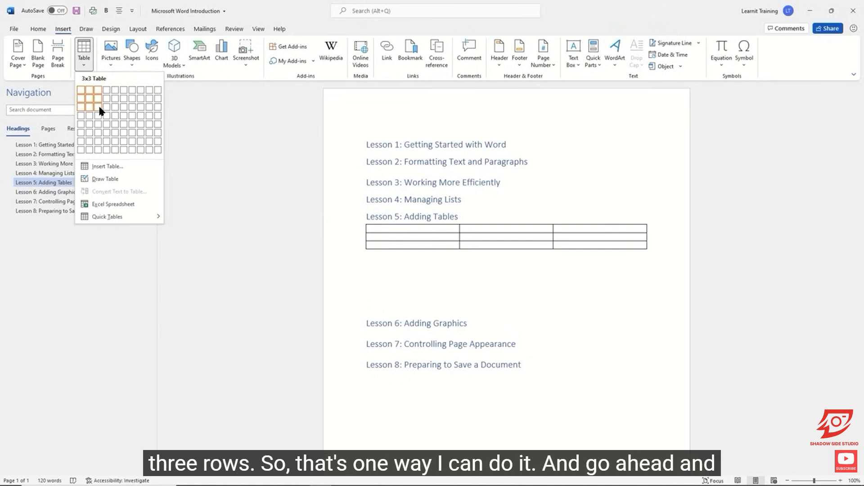
pyautogui.click(89, 51)
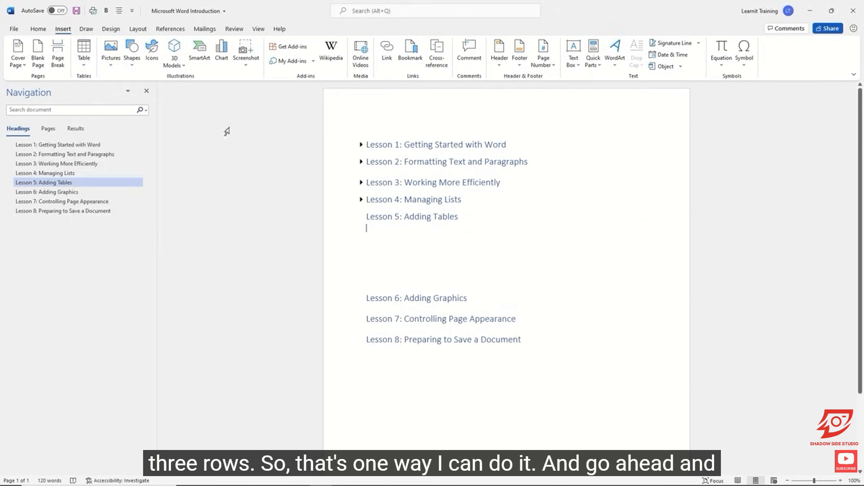
pyautogui.click(88, 50)
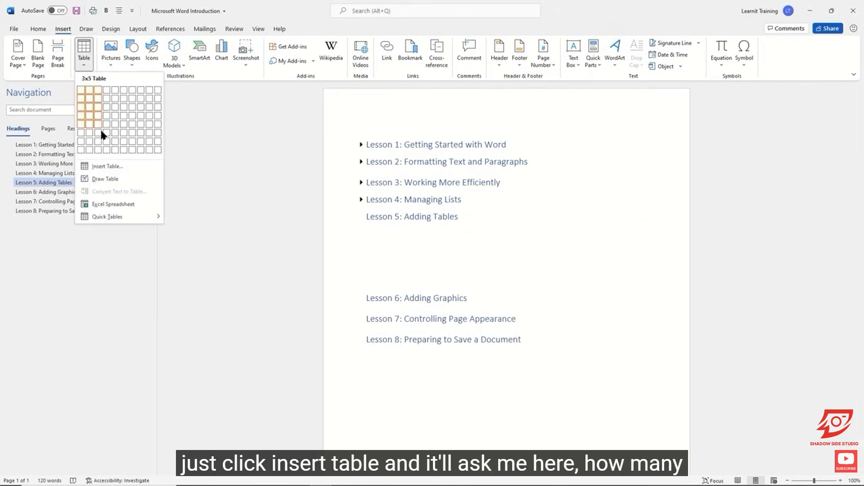
pyautogui.click(110, 167)
pyautogui.moveTo(433, 178); pyautogui.dragTo(587, 183)
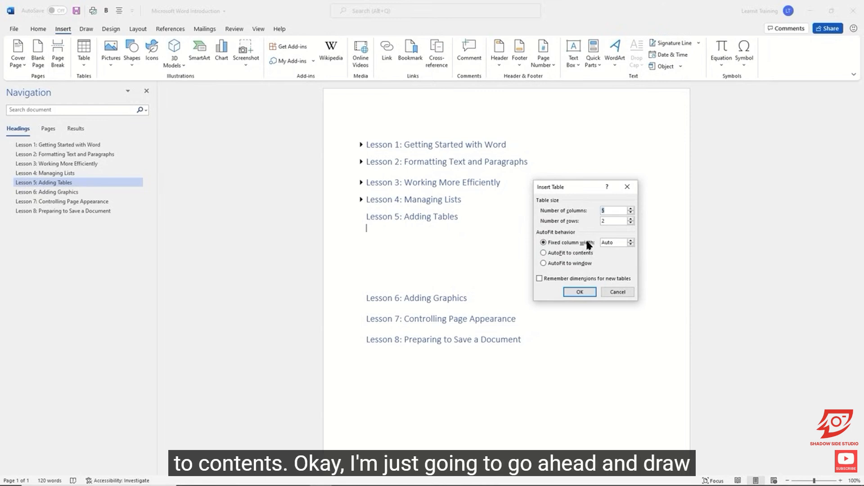
pyautogui.click(614, 292)
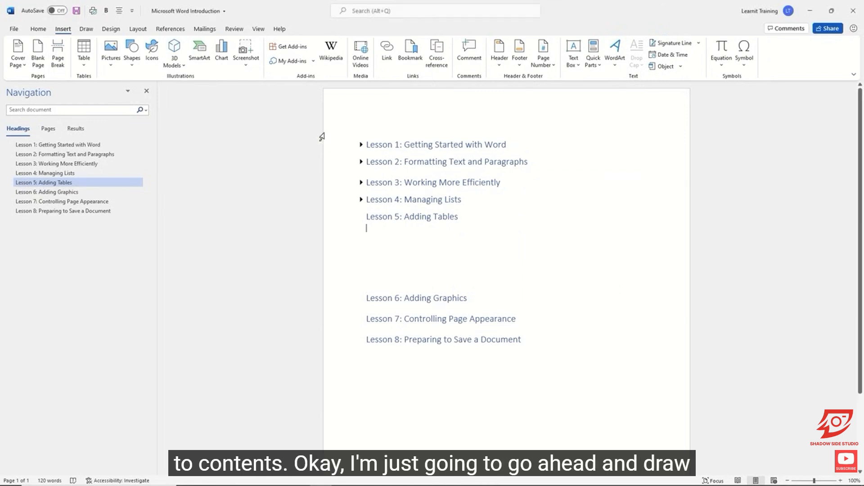
# Insert a 3x3 table beneath the Lesson 5 heading and fill its header row with Product, Price and Rating.
pyautogui.click(92, 67)
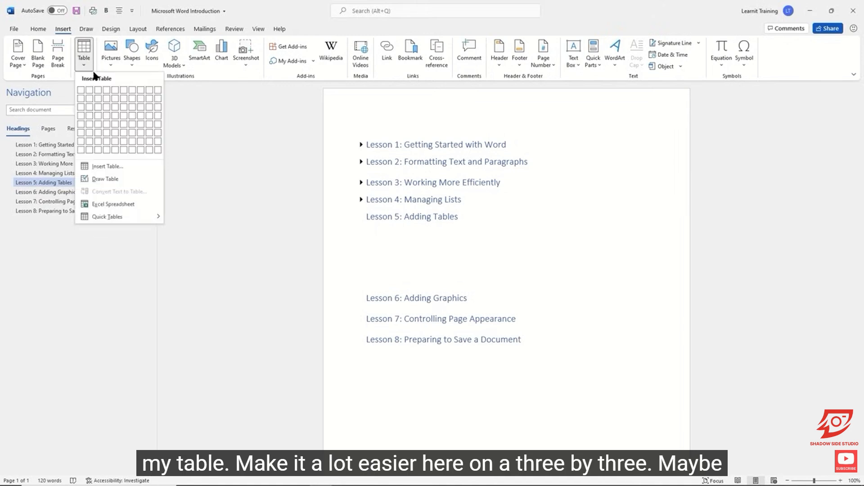
pyautogui.click(97, 107)
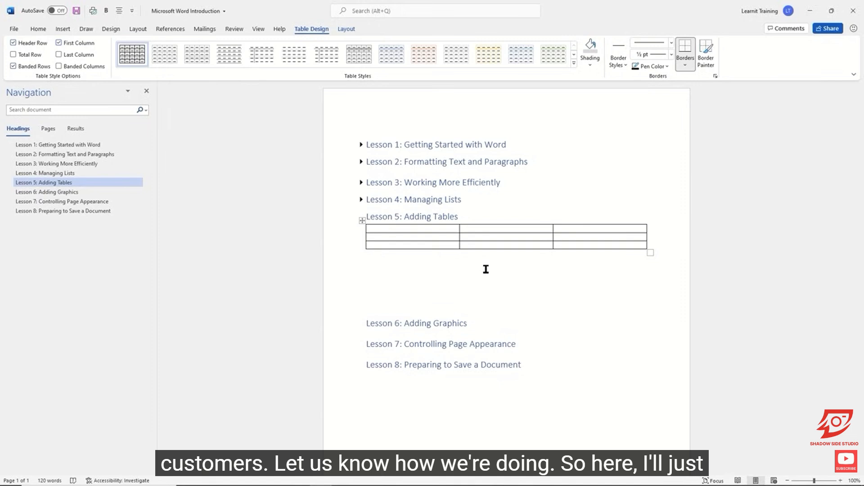
pyautogui.write('Pr')
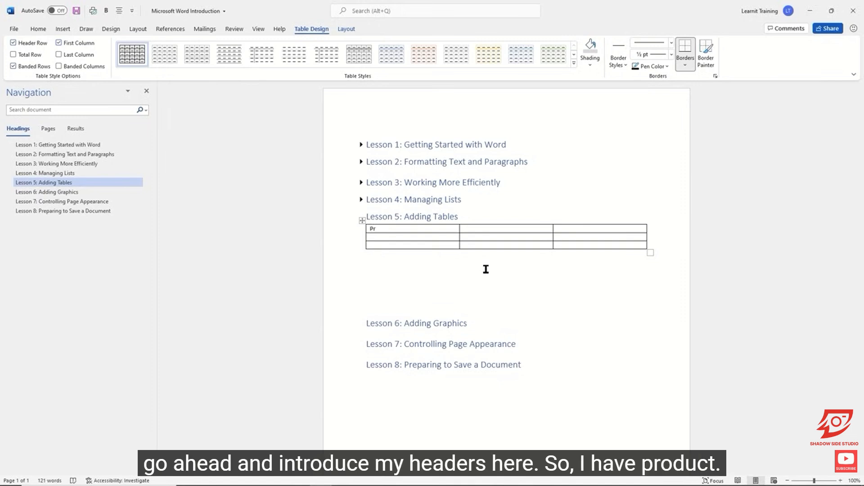
pyautogui.write('oduct')
pyautogui.press('Tab')
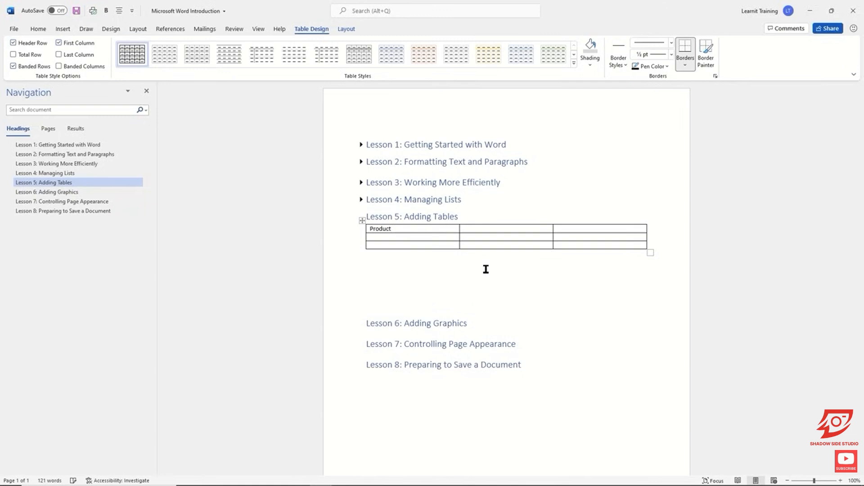
pyautogui.write('Price')
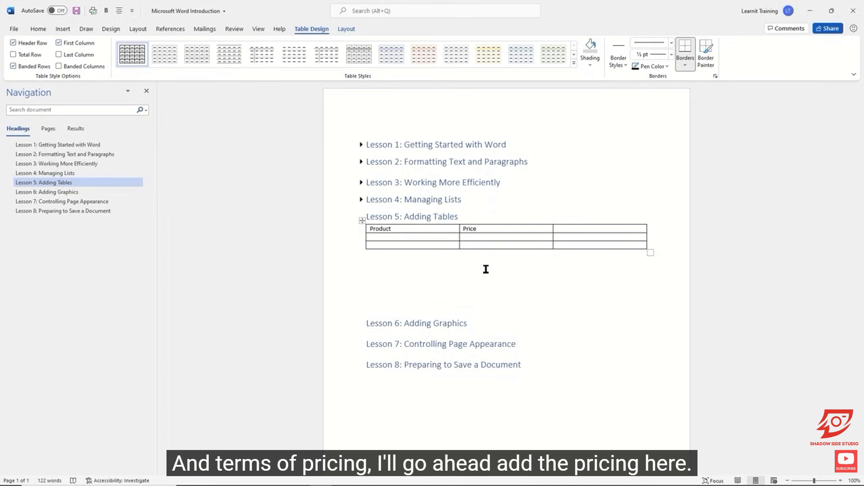
pyautogui.press('Tab')
pyautogui.write('Rat')
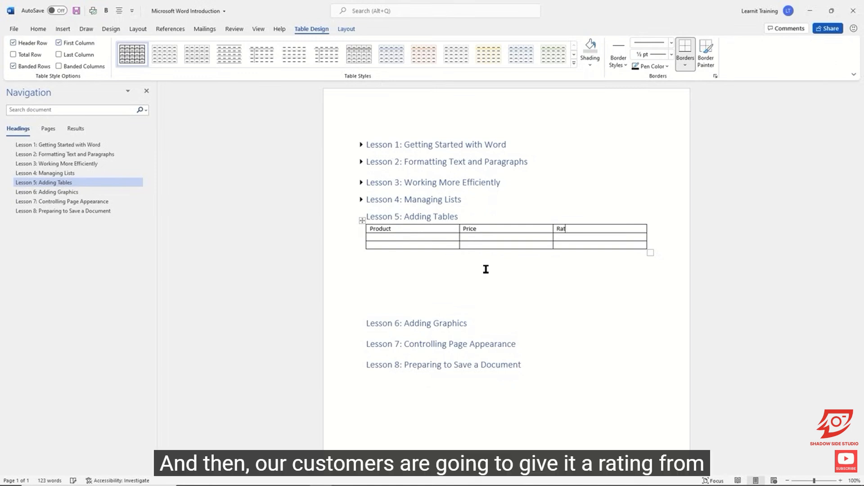
pyautogui.write('ing')
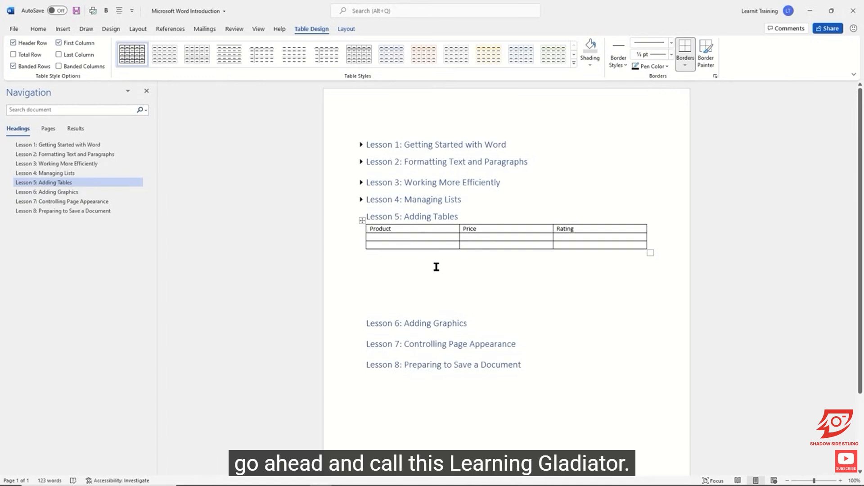
# Enter Learning Gladiator and Learning Knight as the two entries in the table's Product column.
pyautogui.write('Learning')
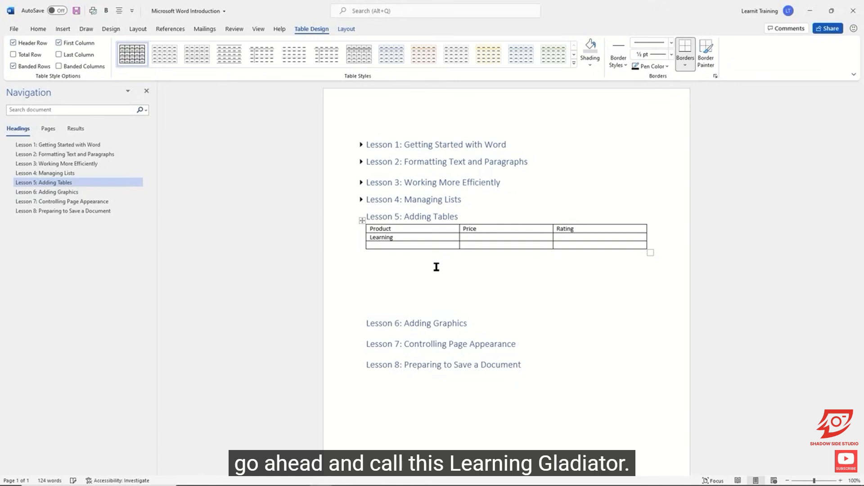
pyautogui.write(' Gladiator')
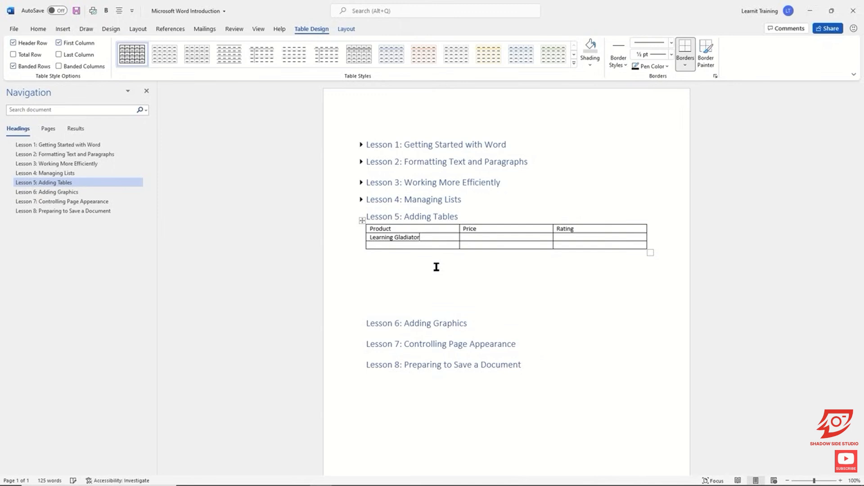
pyautogui.press('Down')
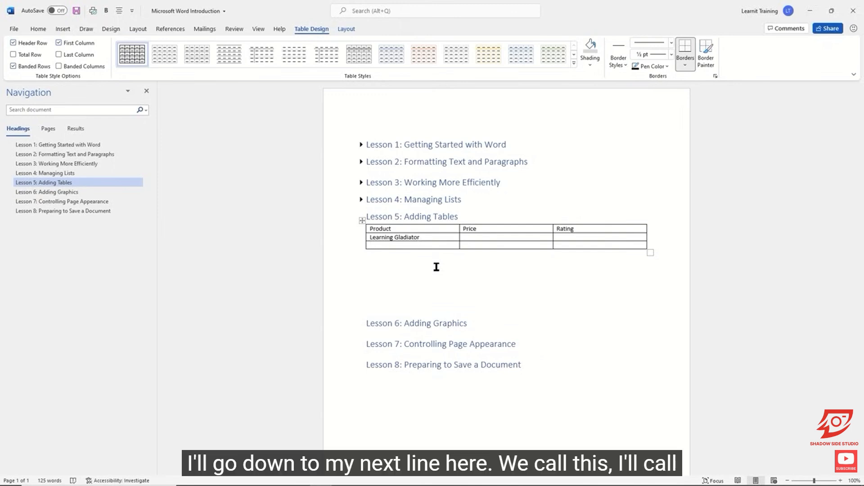
pyautogui.write('Learning Kni')
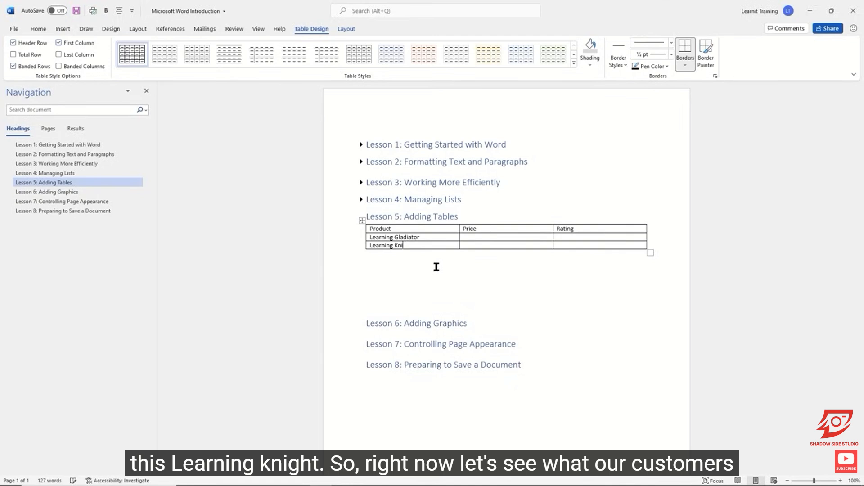
pyautogui.write('ght')
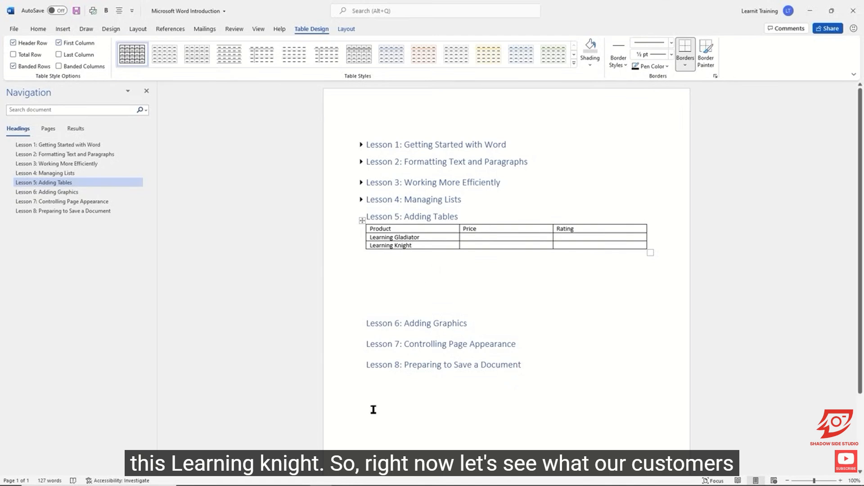
# Enter price $$$ and rating 4.4 for Learning Gladiator, and price $$$$ and rating 4.7 for Learning Knight.
pyautogui.click(503, 237)
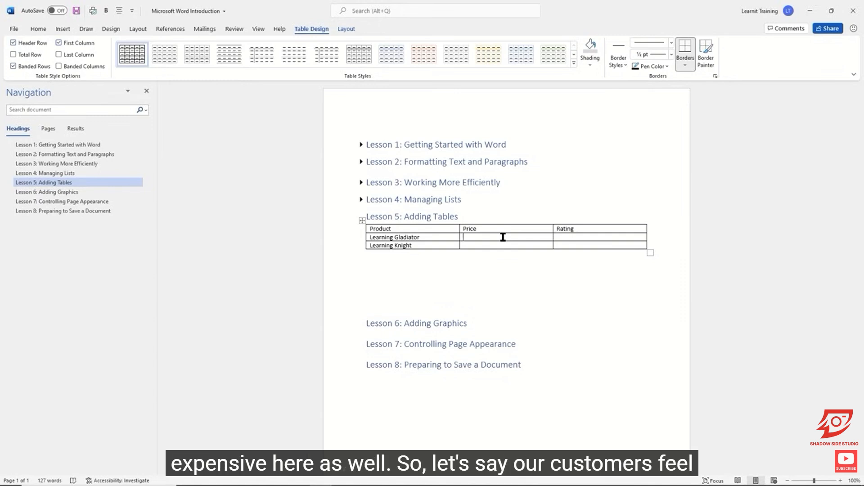
pyautogui.write('$$$')
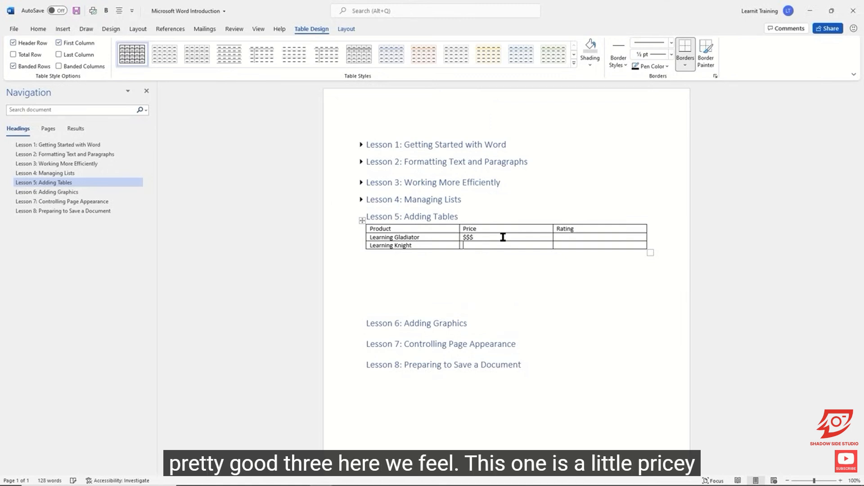
pyautogui.press('Down')
pyautogui.write('$$$$')
pyautogui.click(598, 236)
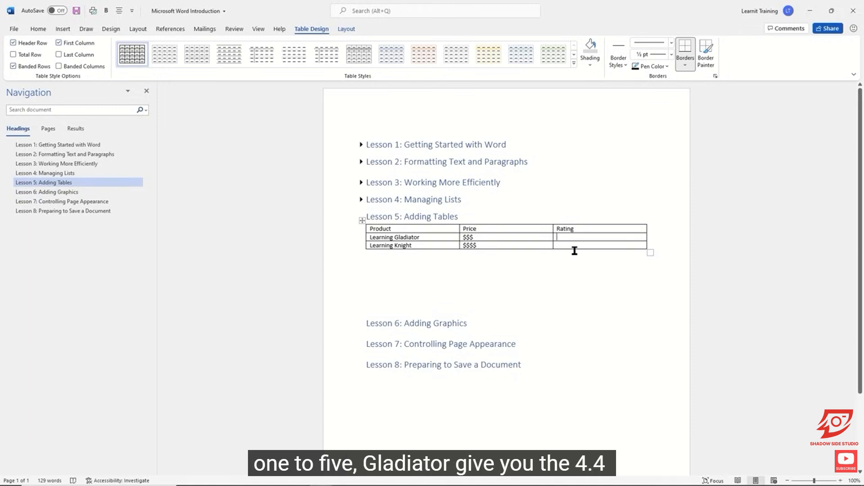
pyautogui.write('4.')
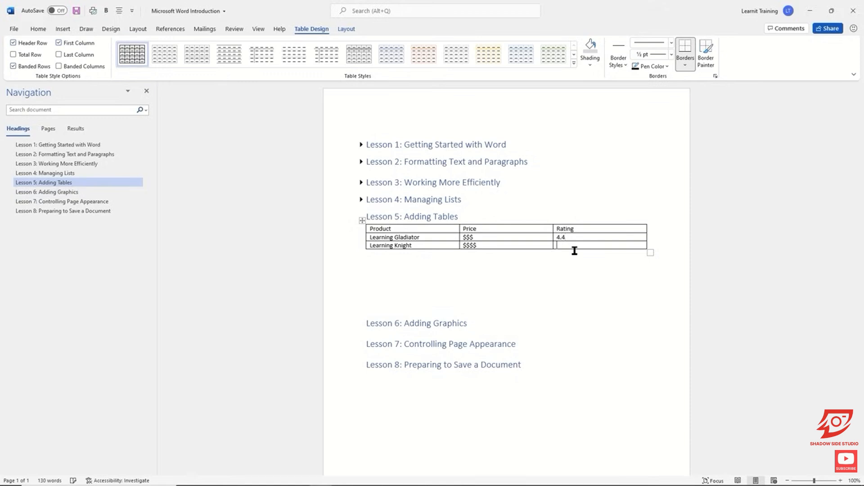
pyautogui.write('4.7')
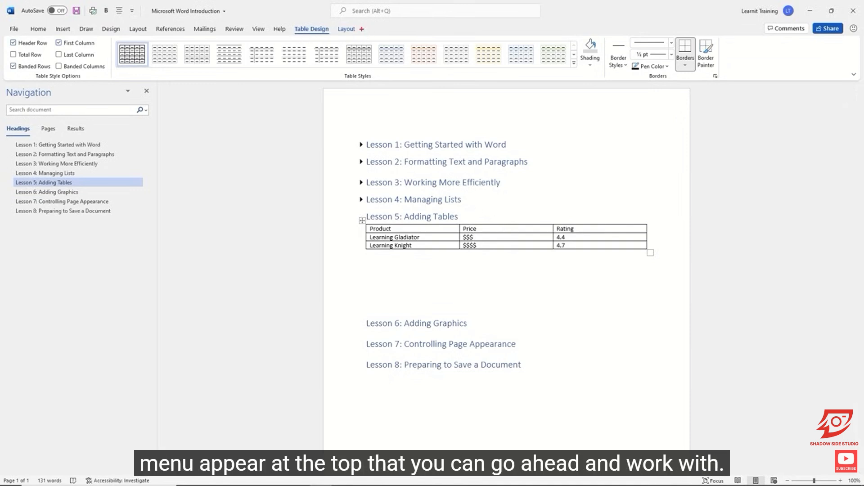
# Move the cursor out of the table and back into it to examine the contextual table design tools.
pyautogui.moveTo(291, 23); pyautogui.dragTo(367, 37)
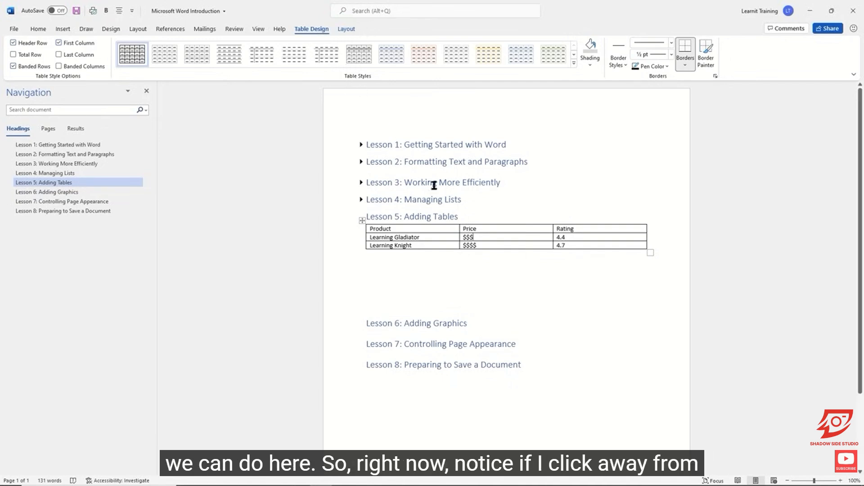
pyautogui.click(494, 269)
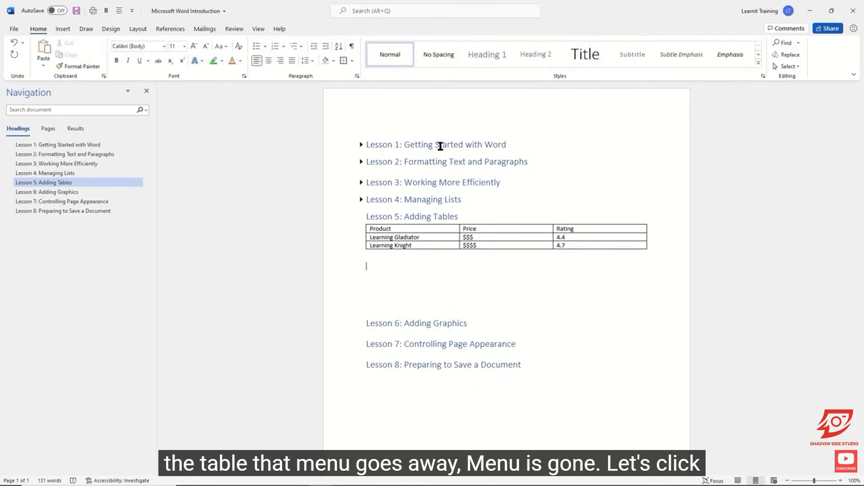
pyautogui.click(488, 230)
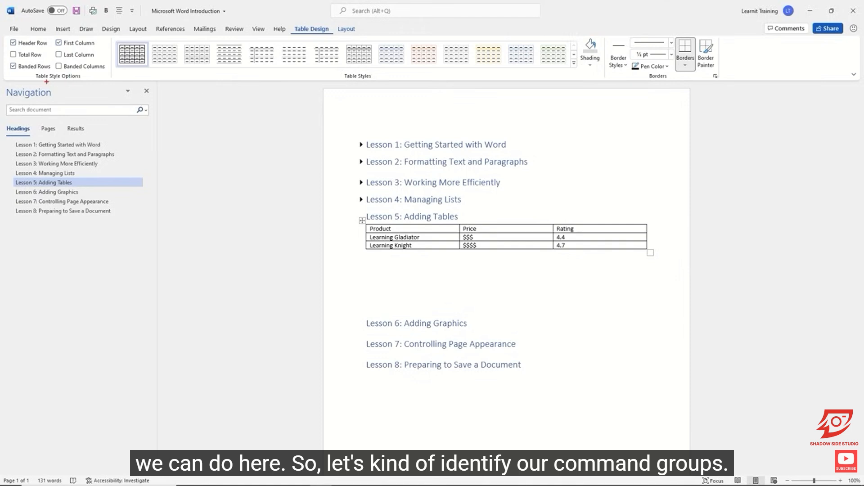
pyautogui.moveTo(35, 72); pyautogui.dragTo(86, 81)
pyautogui.moveTo(341, 69); pyautogui.dragTo(381, 83)
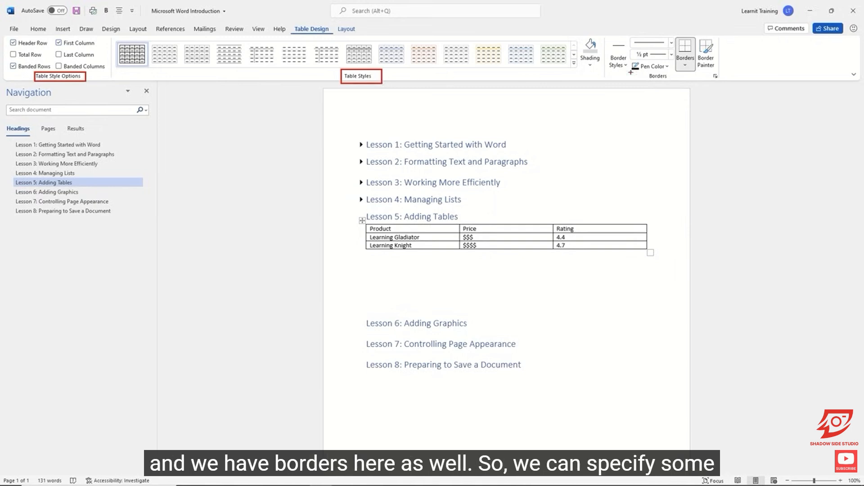
pyautogui.moveTo(643, 72); pyautogui.dragTo(674, 81)
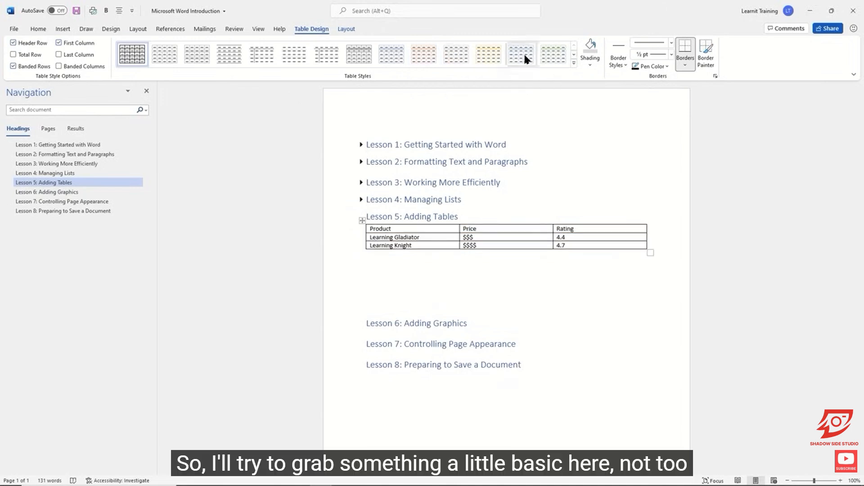
# Compare the available table styles and apply the blue List Table style with a solid header row to the product table.
pyautogui.click(573, 55)
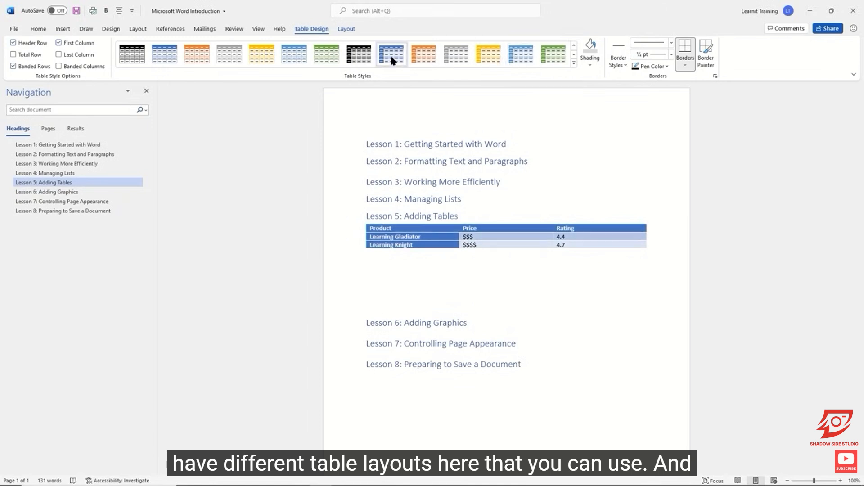
pyautogui.click(573, 54)
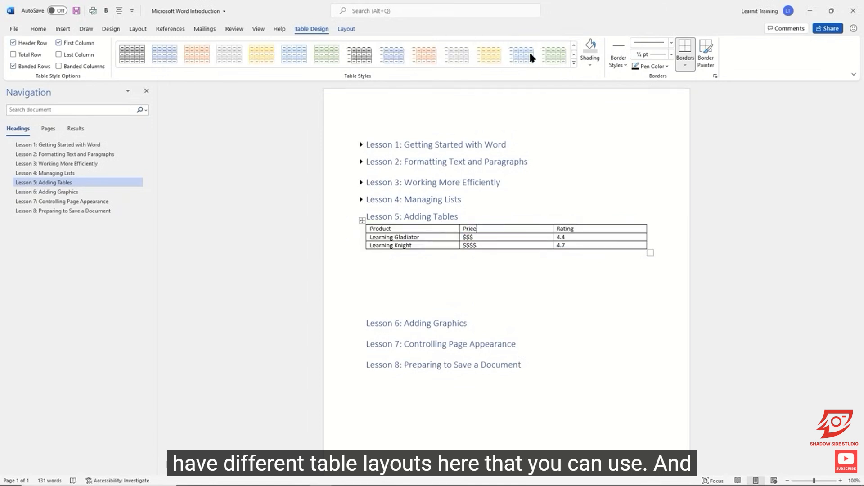
pyautogui.click(574, 55)
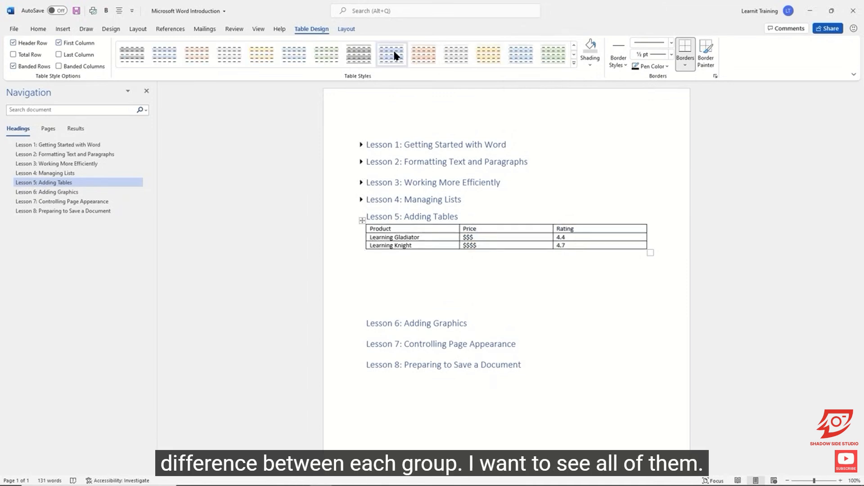
pyautogui.click(574, 54)
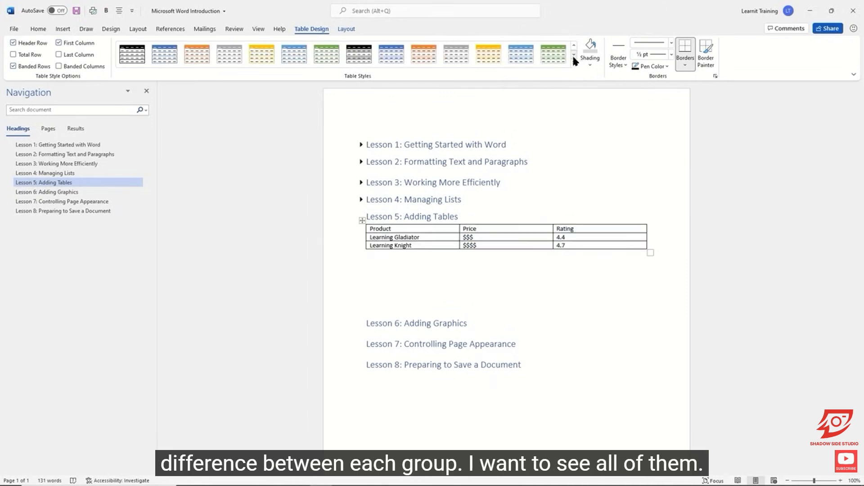
pyautogui.click(573, 64)
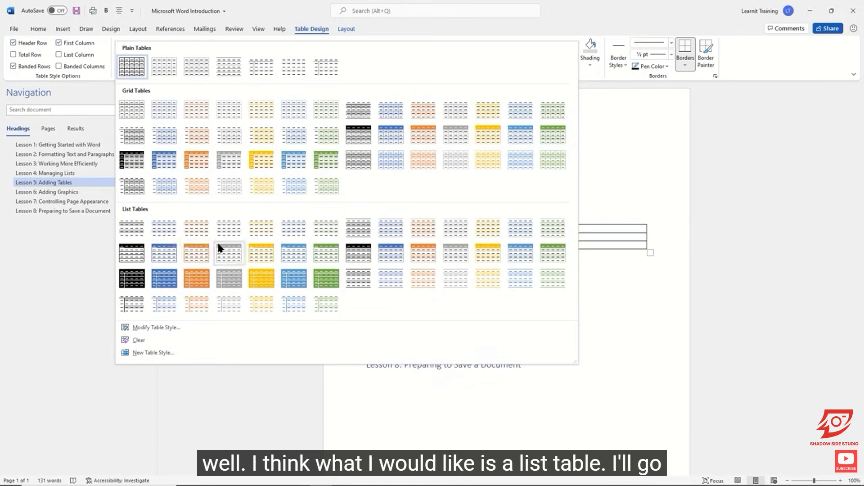
pyautogui.click(166, 252)
pyautogui.click(529, 201)
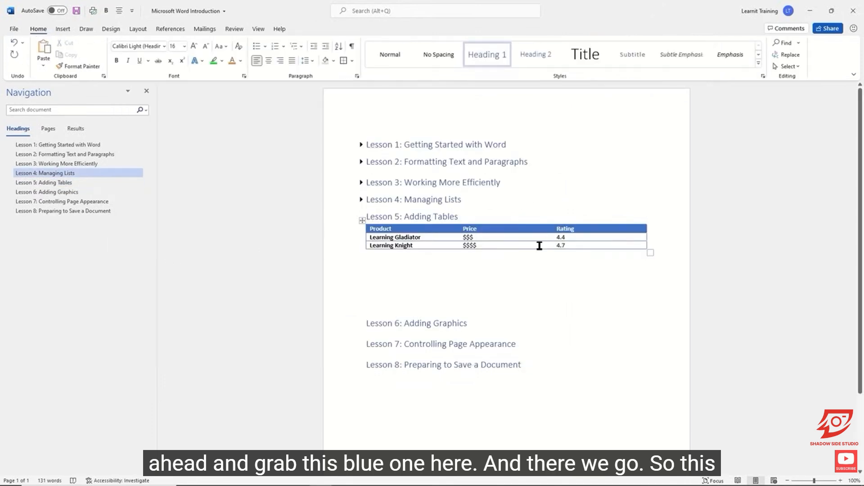
# Restyle the product table with the blue Grid Table style that has a solid header, banded rows and gridlines.
pyautogui.click(502, 244)
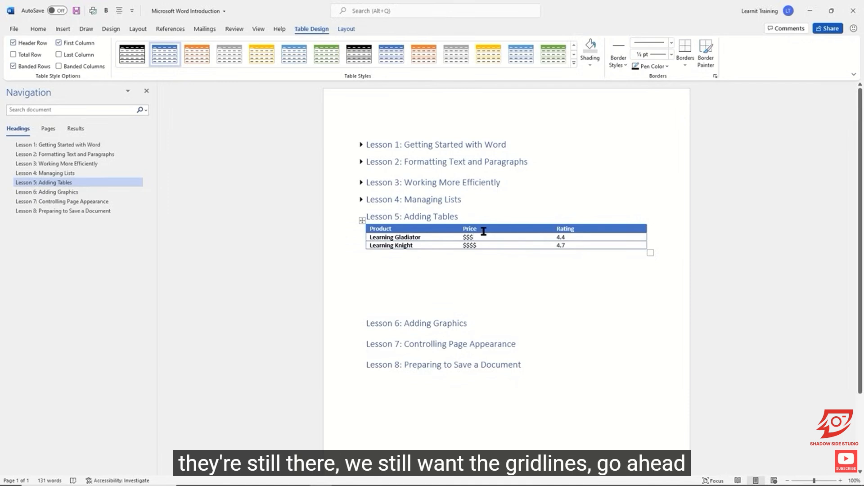
pyautogui.click(574, 54)
pyautogui.click(574, 55)
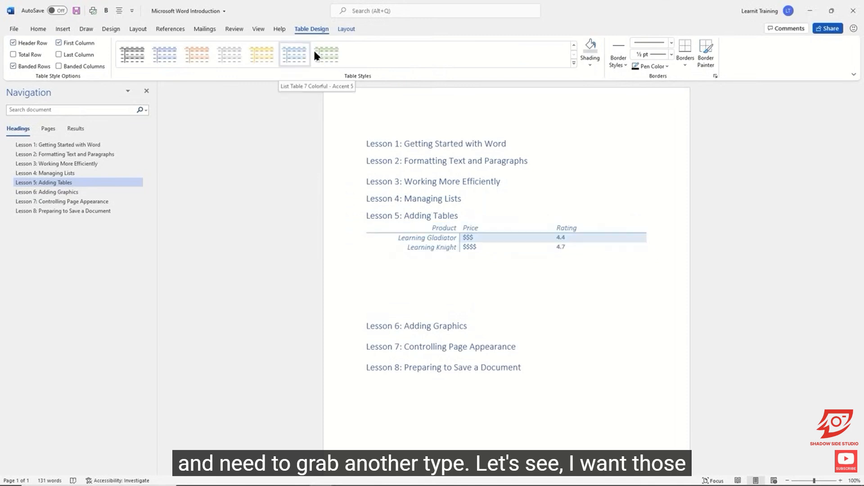
pyautogui.click(574, 64)
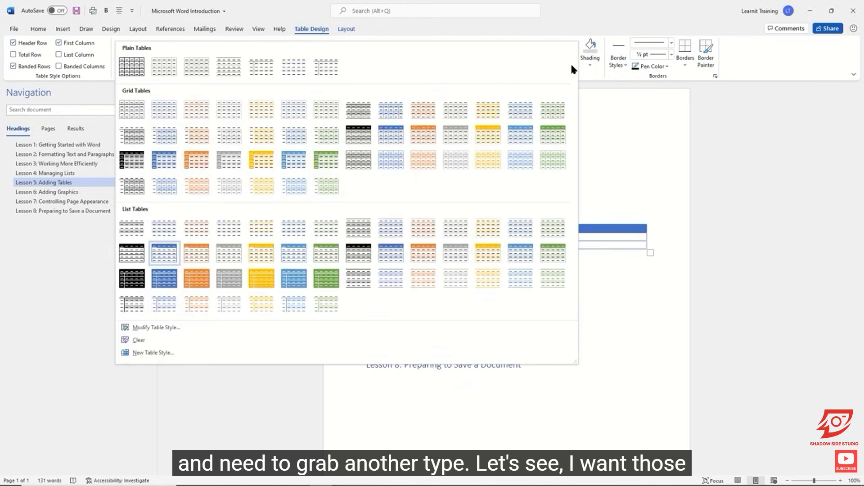
pyautogui.click(396, 136)
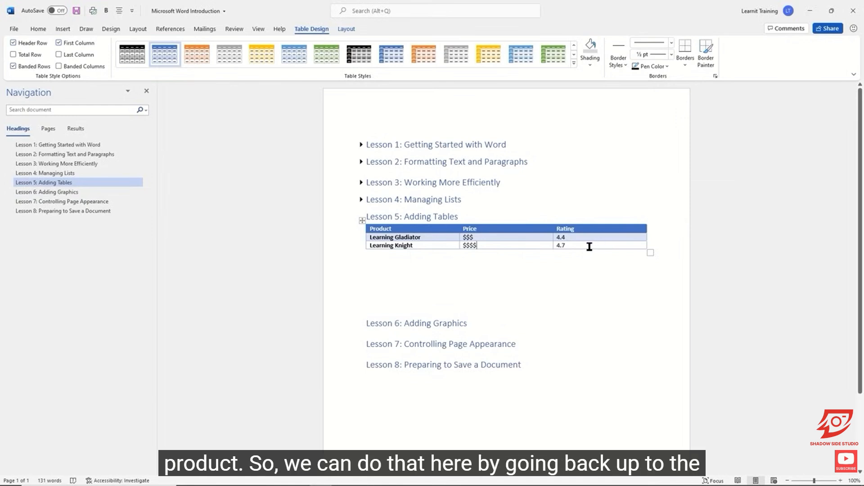
# Review the table layout commands and insert an empty row below the Learning Knight row.
pyautogui.click(510, 237)
pyautogui.click(343, 29)
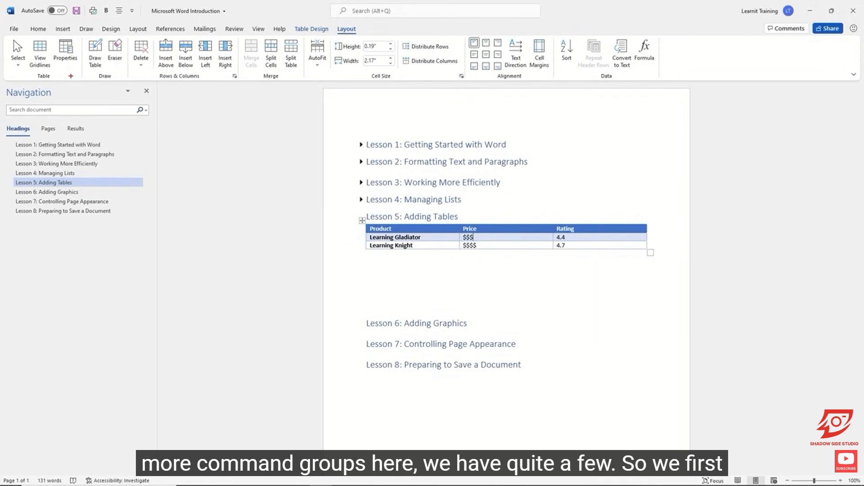
pyautogui.moveTo(31, 71)
pyautogui.mouseDown()
pyautogui.moveTo(57, 80)
pyautogui.moveTo(165, 74)
pyautogui.moveTo(286, 82)
pyautogui.mouseUp()
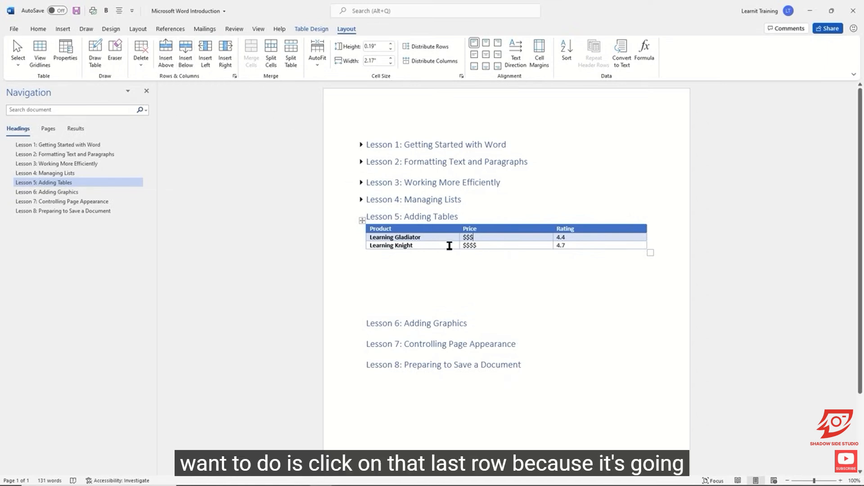
pyautogui.click(449, 246)
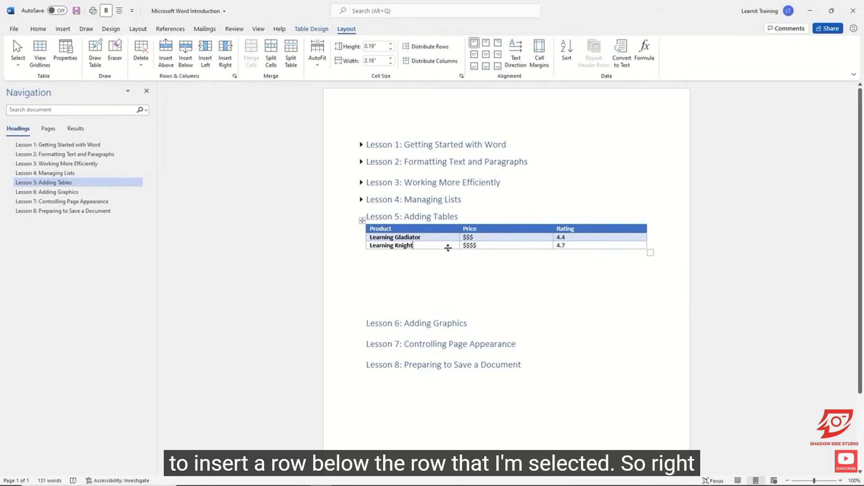
pyautogui.click(186, 54)
pyautogui.click(437, 255)
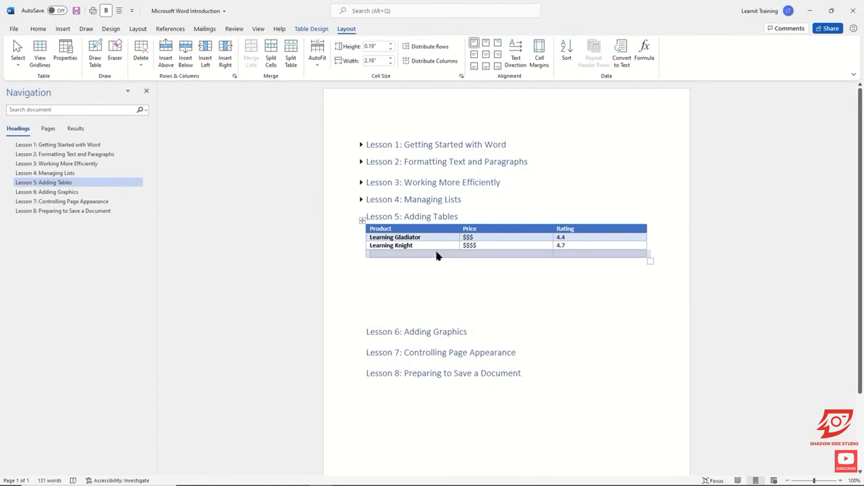
# Insert a column to the right of Rating and give it the header Refer?
pyautogui.click(588, 230)
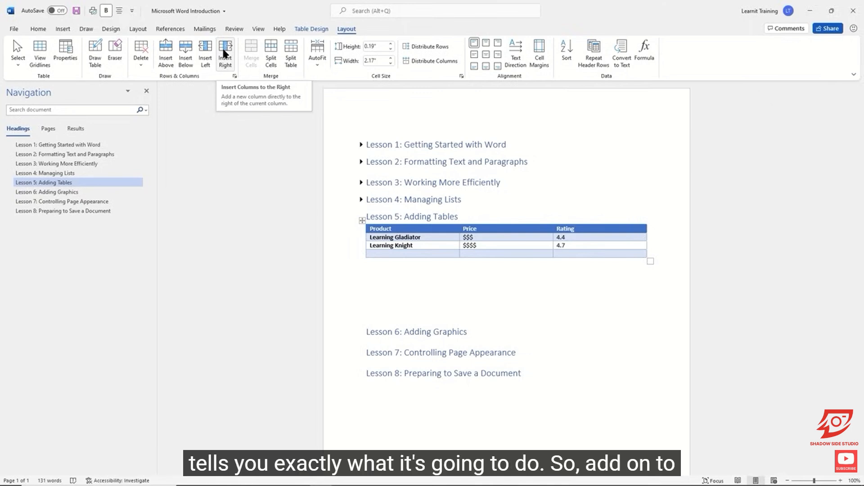
pyautogui.click(224, 53)
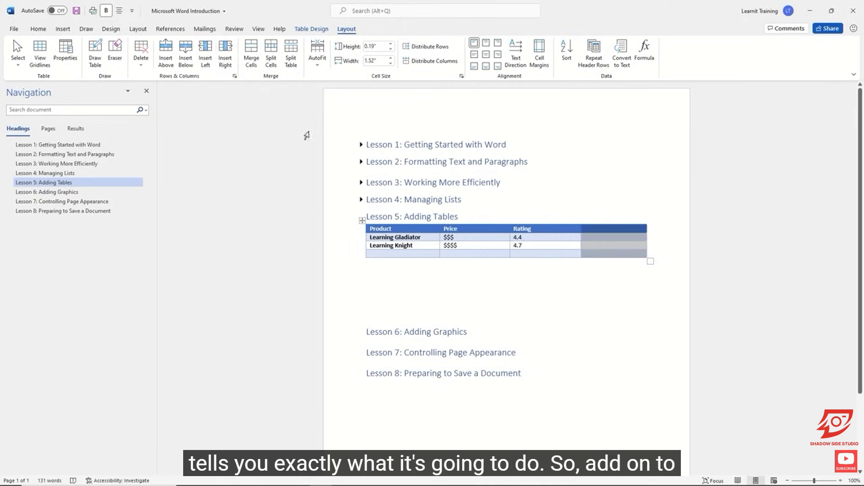
pyautogui.click(602, 229)
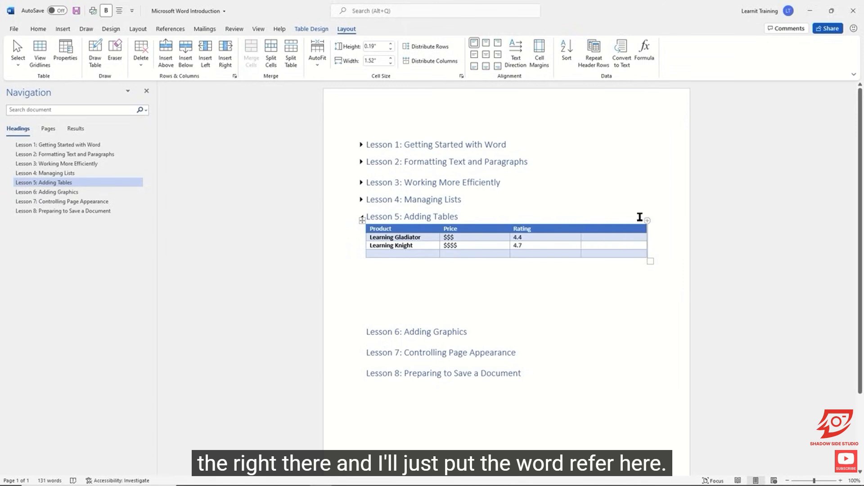
pyautogui.write('Refer?')
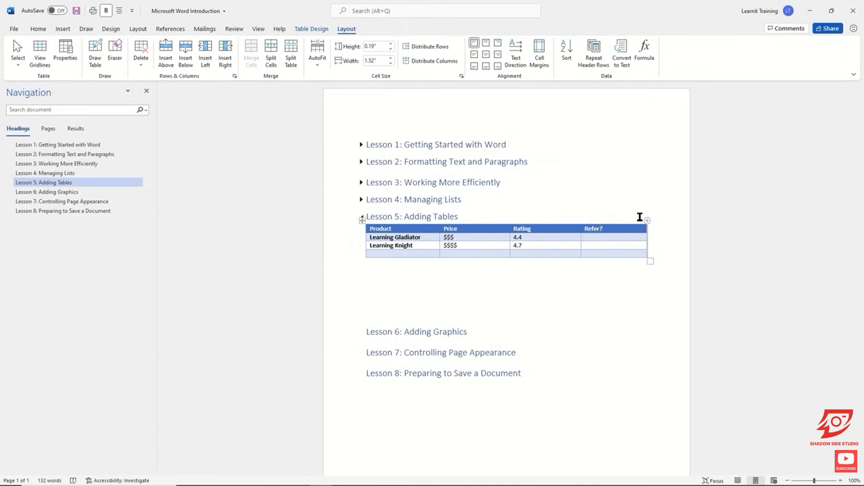
# Fill the empty last row with Learning Squire, price $$, rating 5.0 and Yes for referral.
pyautogui.click(410, 253)
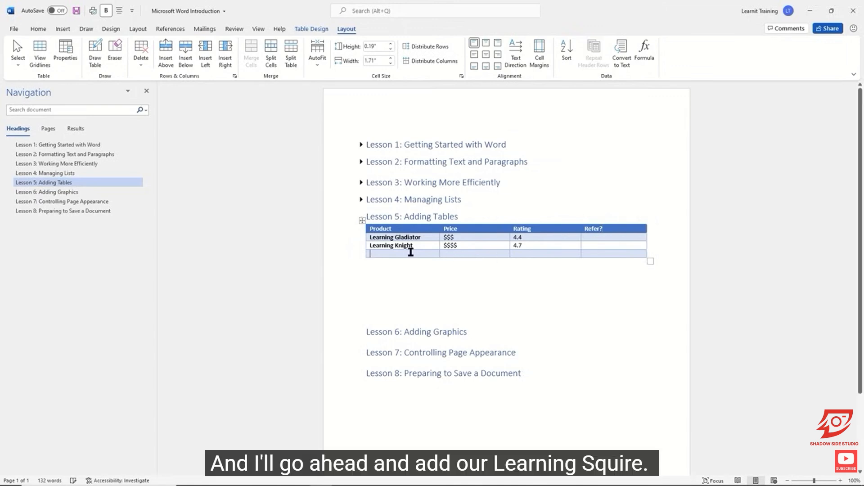
pyautogui.write('Learning ')
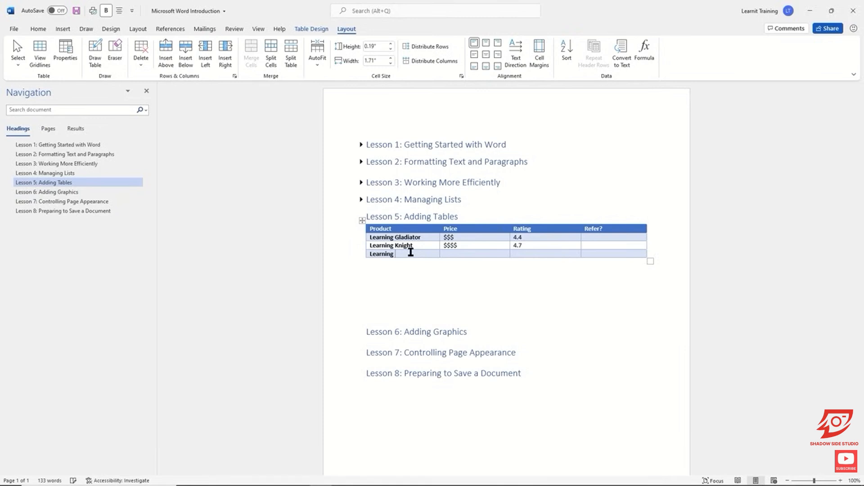
pyautogui.write('Squire')
pyautogui.press('Tab')
pyautogui.write('0')
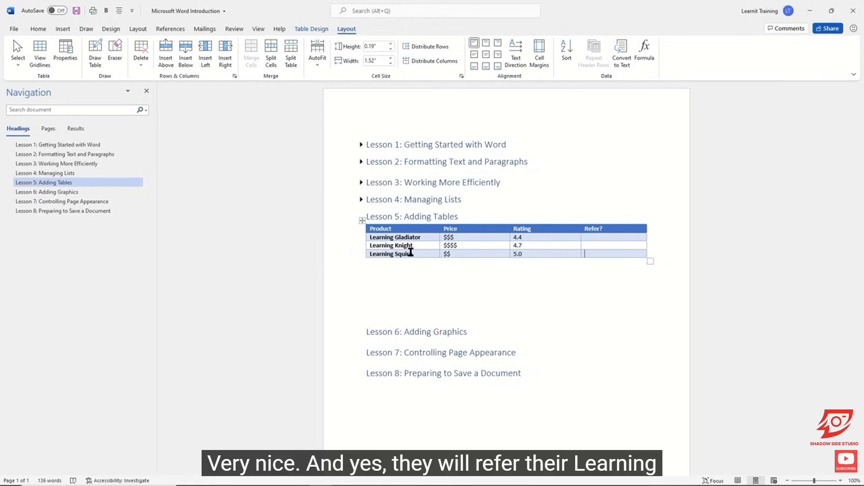
pyautogui.write('Yes')
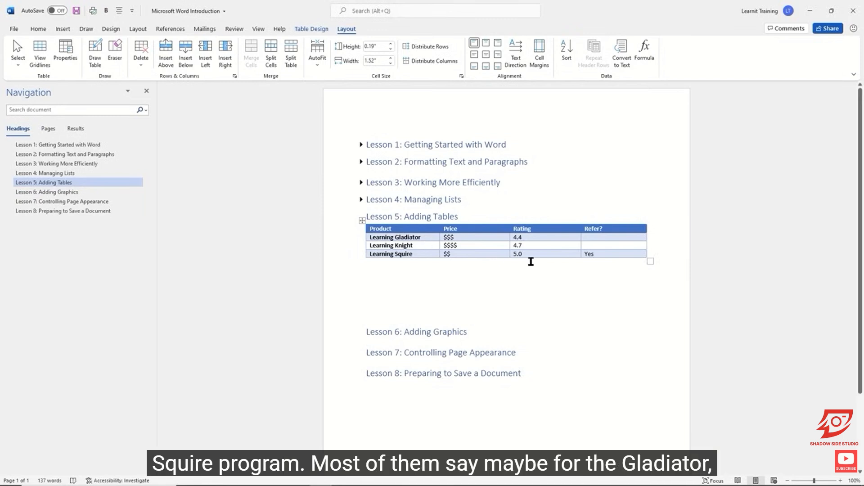
# Enter Maybe for Learning Gladiator and Yes for Learning Knight in the Refer? column.
pyautogui.click(601, 238)
pyautogui.write('Maybe')
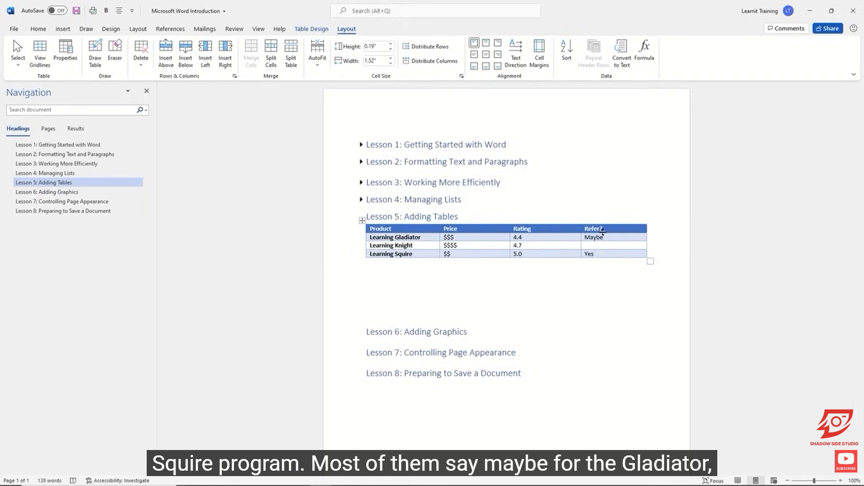
pyautogui.press('Down')
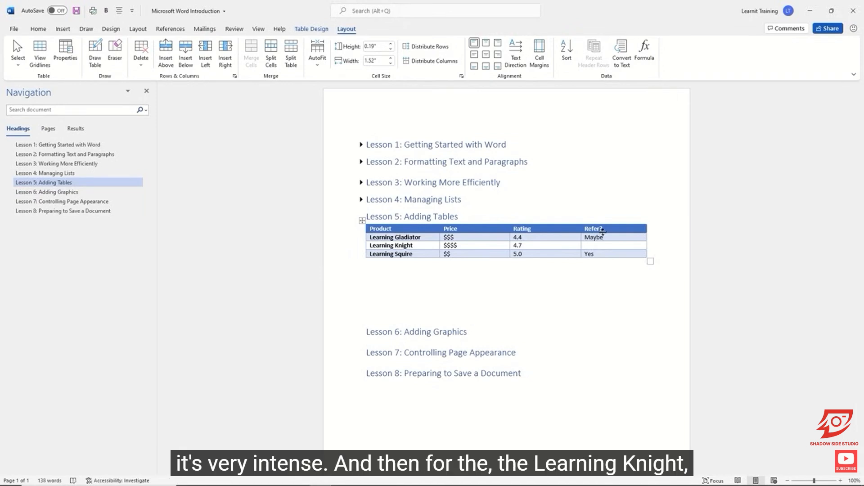
pyautogui.write('Yes')
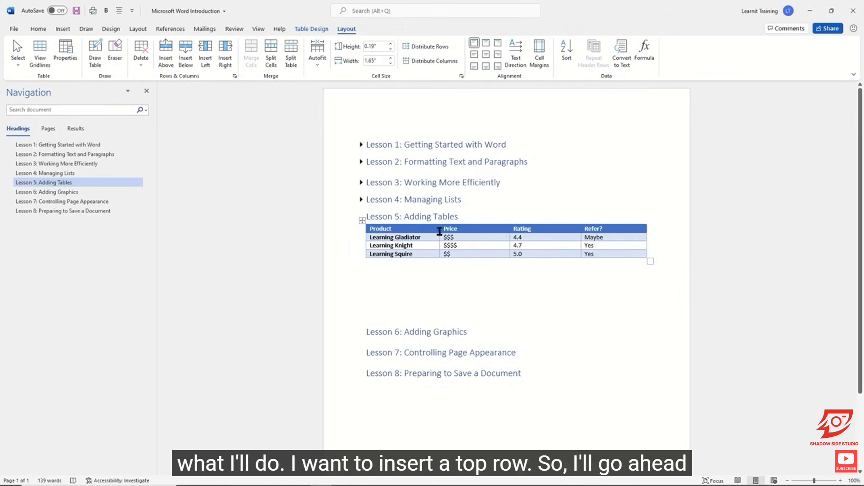
# Insert a row above the table's header row and enter the title Product Survey in its first cell.
pyautogui.click(428, 229)
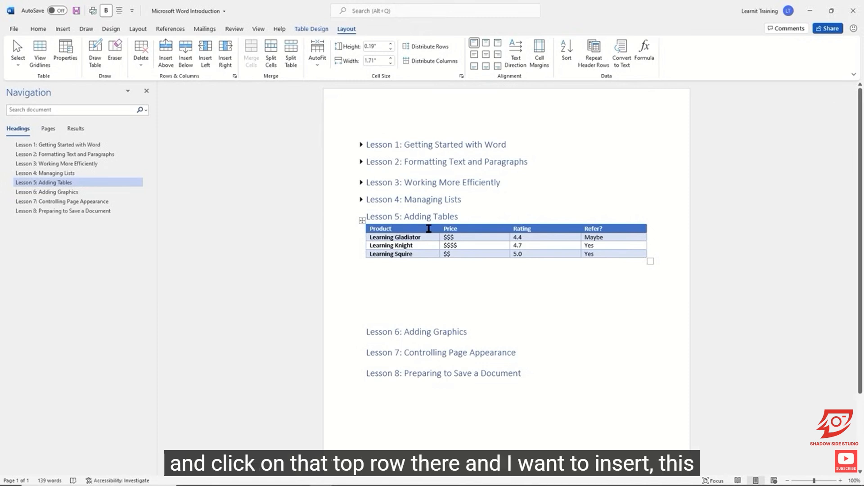
pyautogui.click(166, 55)
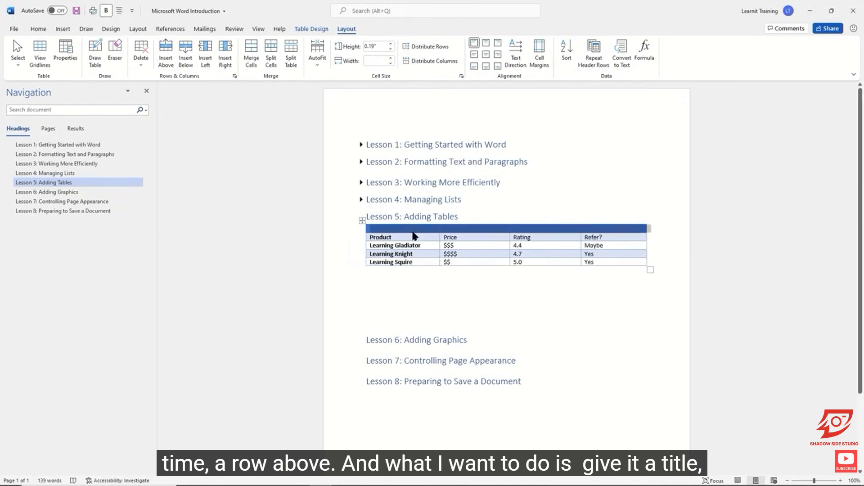
pyautogui.click(417, 226)
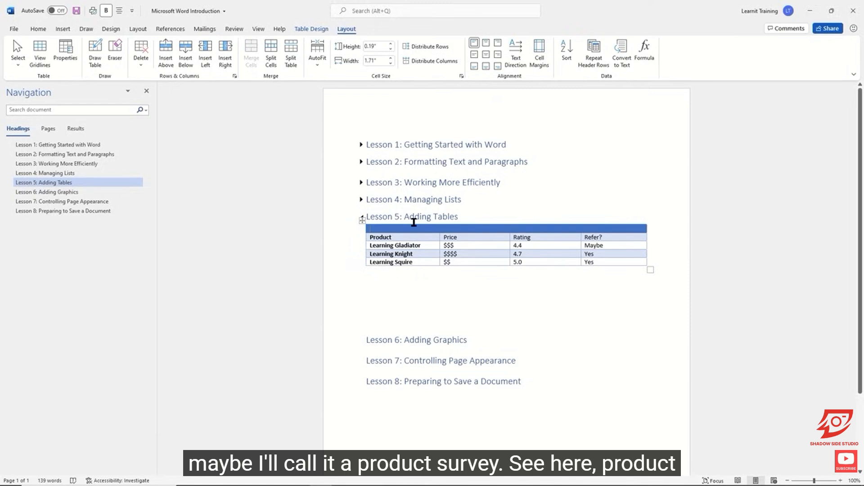
pyautogui.write('Pro')
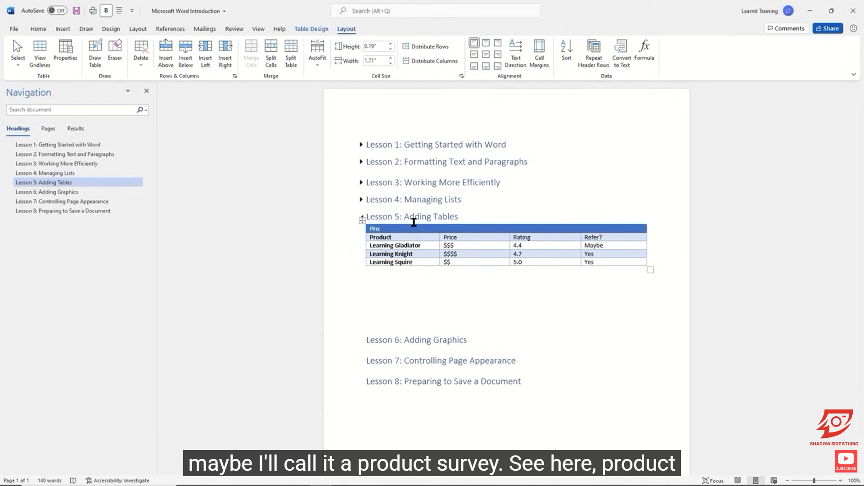
pyautogui.write('duct Survey')
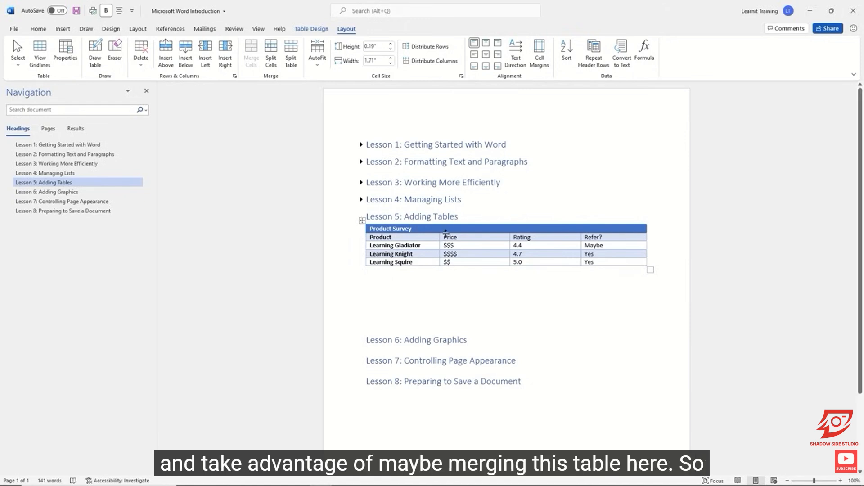
# Merge all cells of the Product Survey title row into a single cell.
pyautogui.click(461, 236)
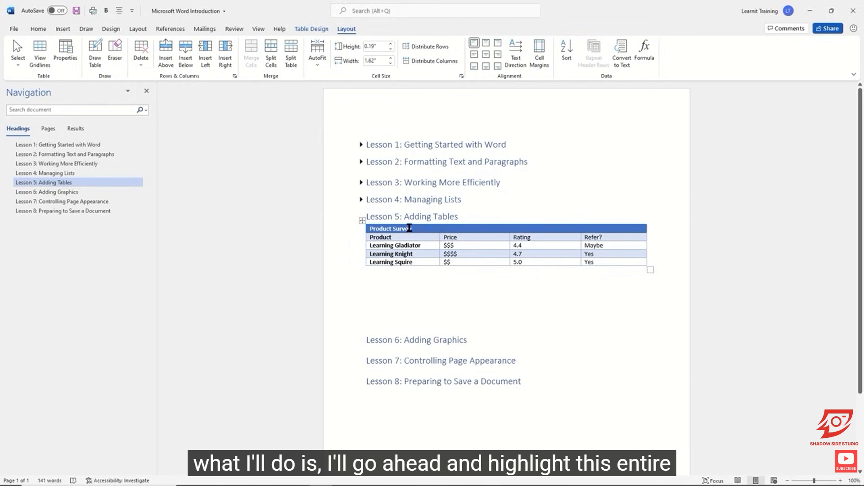
pyautogui.moveTo(412, 228); pyautogui.dragTo(611, 227)
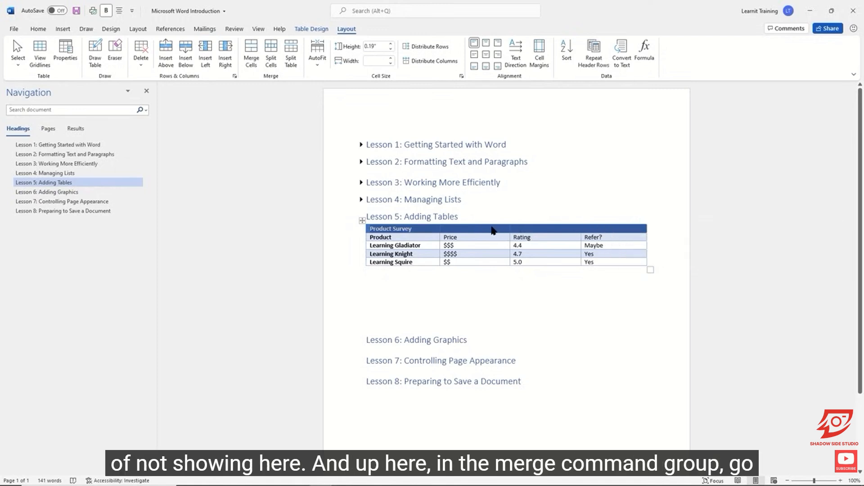
pyautogui.click(251, 58)
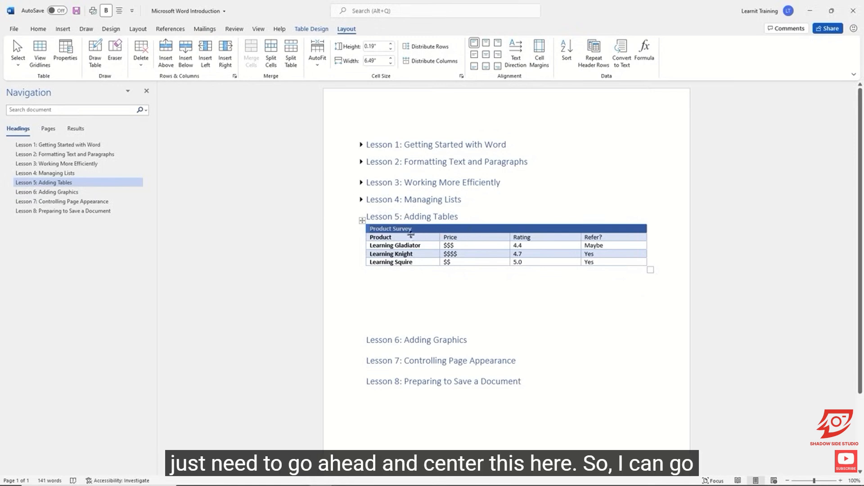
# Center the Product Survey title in the merged top row of the table.
pyautogui.click(418, 232)
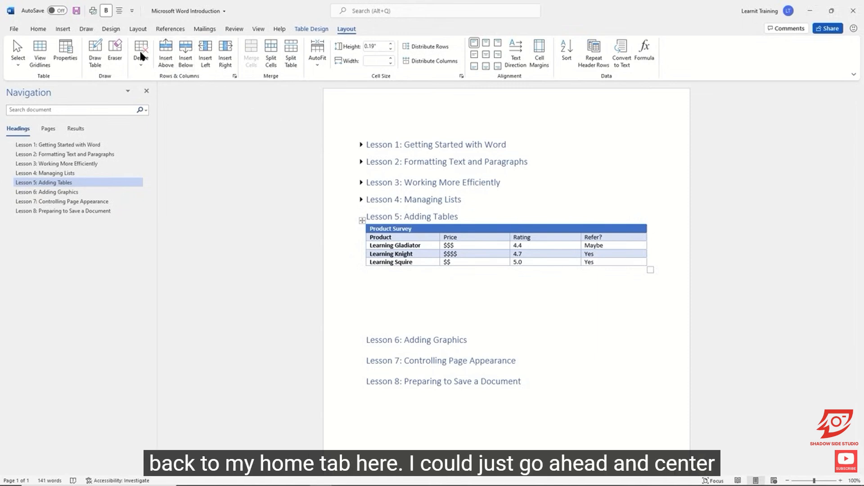
pyautogui.click(36, 30)
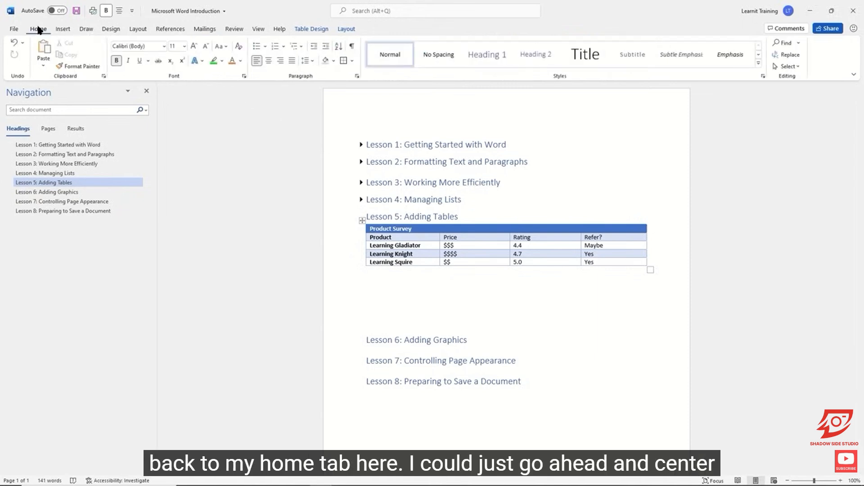
pyautogui.click(268, 60)
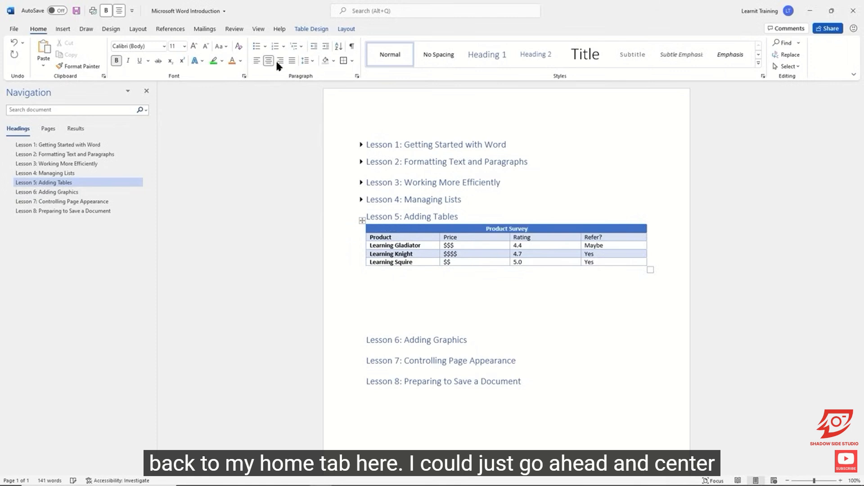
# Center the text of all rows below the Product Survey title and narrow the Product column slightly.
pyautogui.click(613, 247)
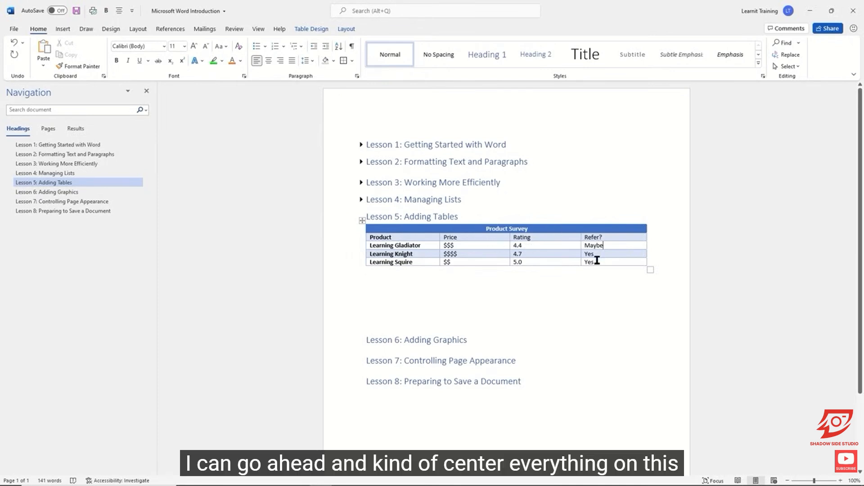
pyautogui.moveTo(589, 262); pyautogui.dragTo(380, 238)
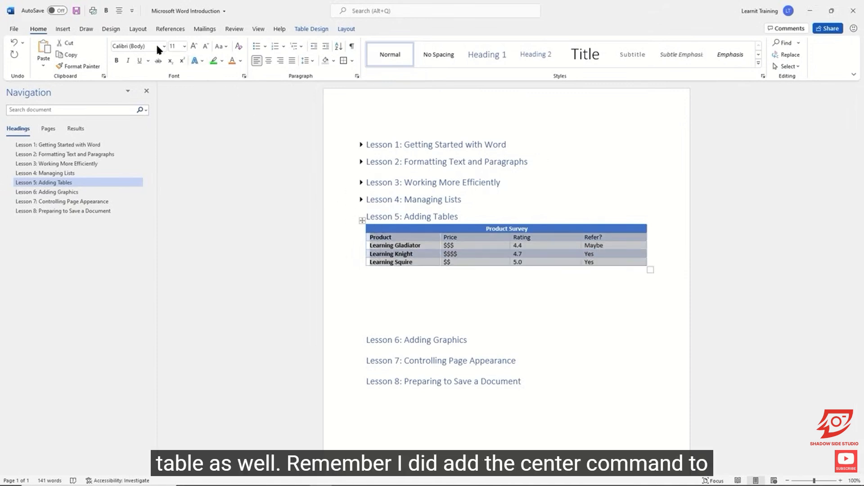
pyautogui.click(119, 11)
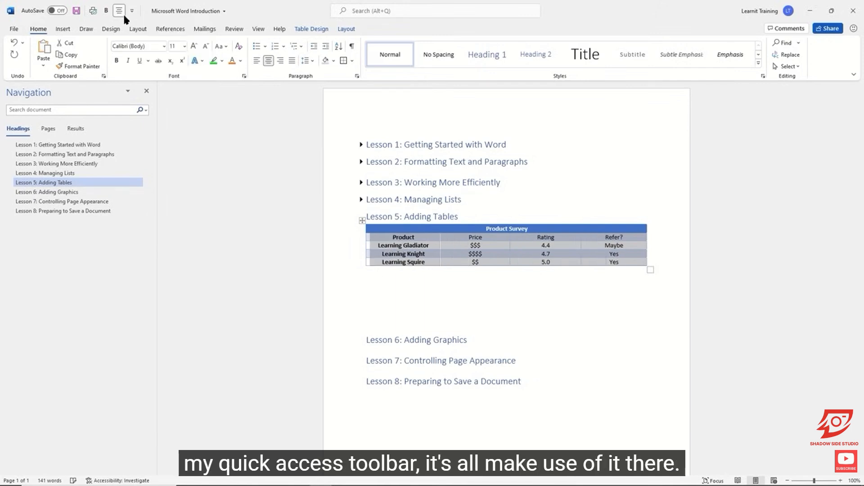
pyautogui.click(522, 245)
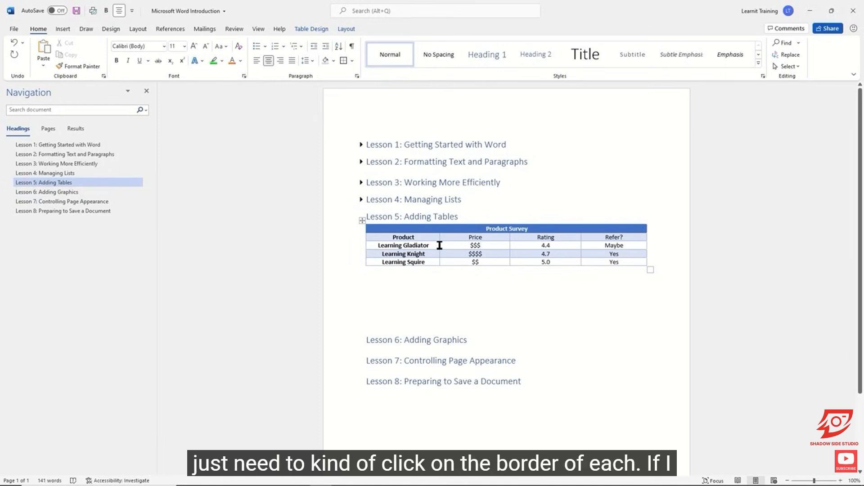
pyautogui.moveTo(441, 245); pyautogui.dragTo(441, 248)
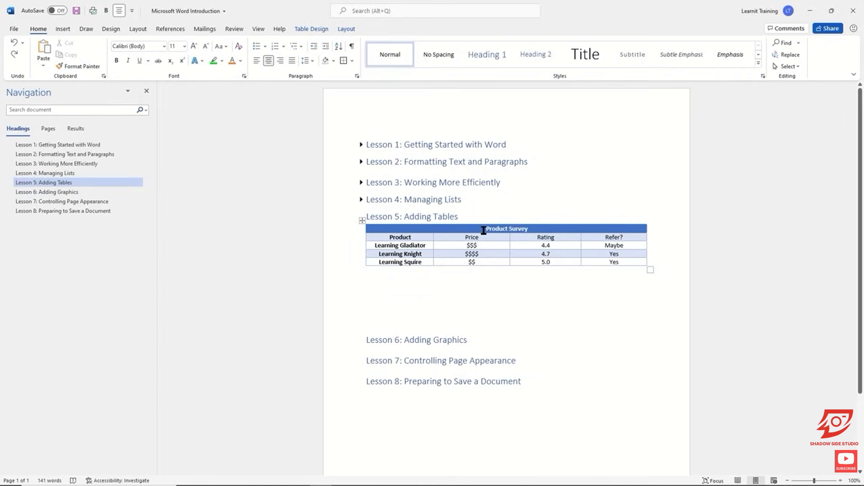
# Copy the whole Product Survey table and paste a duplicate below it, separated by an empty line.
pyautogui.click(315, 29)
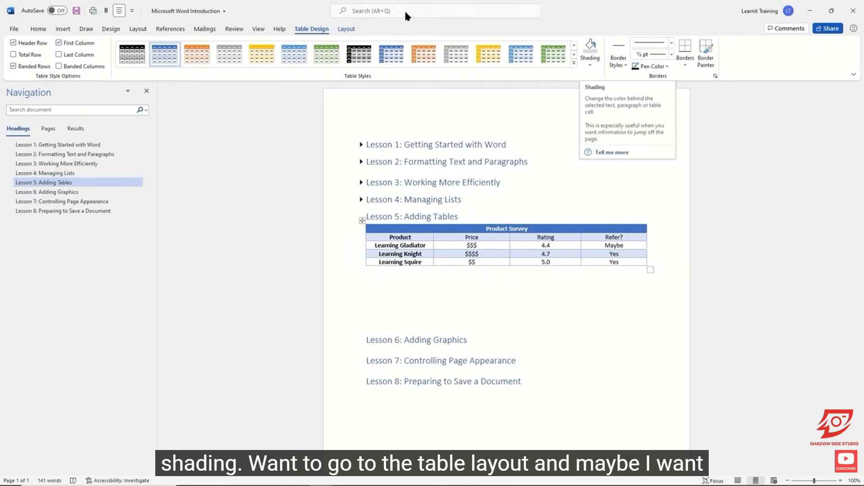
pyautogui.click(347, 30)
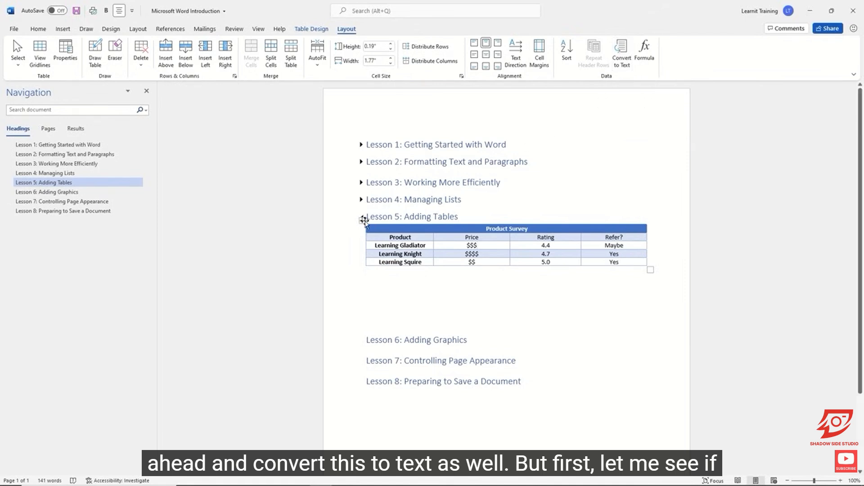
pyautogui.click(363, 220)
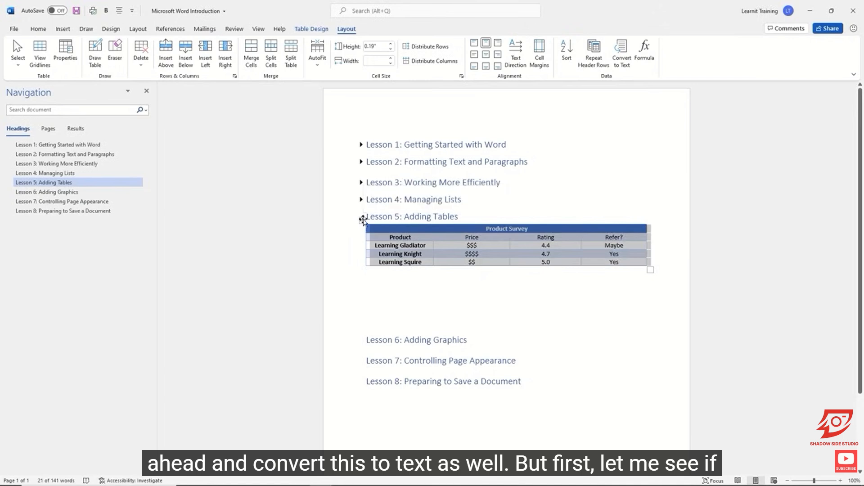
pyautogui.rightClick(363, 219)
pyautogui.press('Escape')
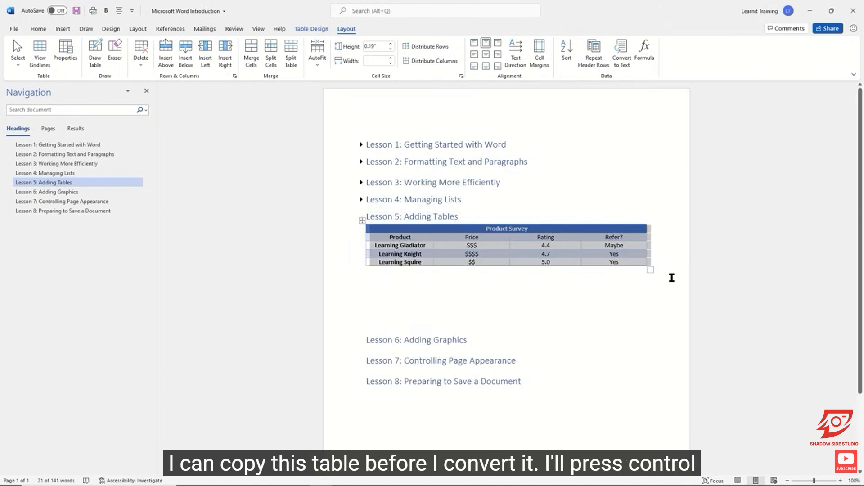
pyautogui.click(668, 271)
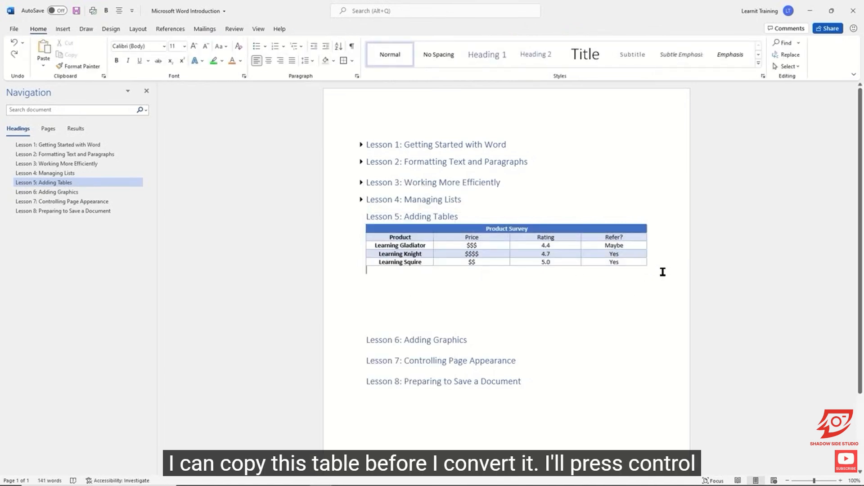
pyautogui.press('Return')
pyautogui.hotkey('ctrl', 'v')
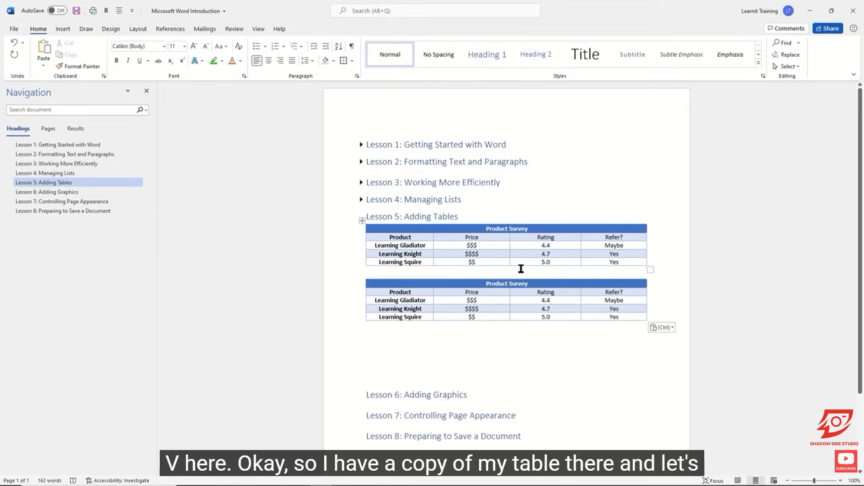
# Try converting the duplicate table to text separated by paragraph marks, and undo the conversion.
pyautogui.click(513, 285)
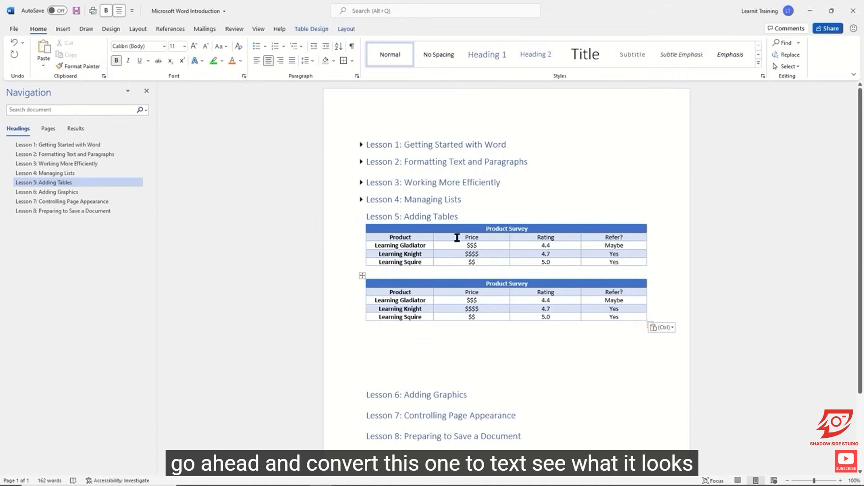
pyautogui.click(345, 29)
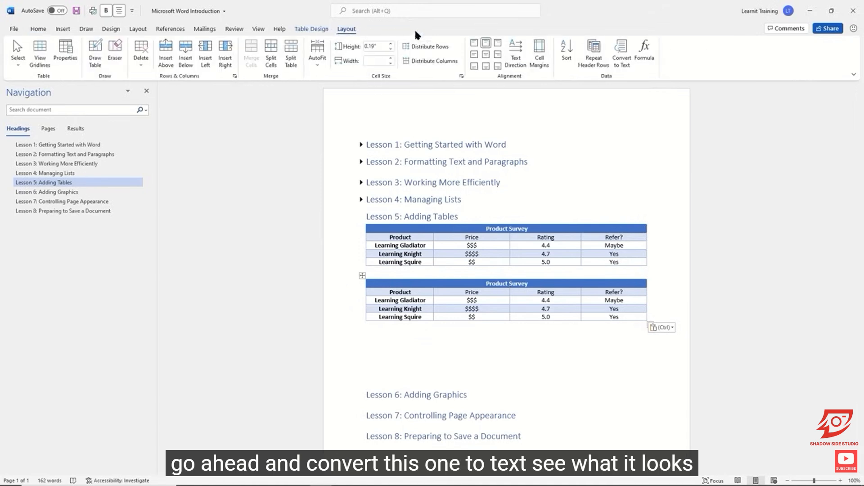
pyautogui.click(622, 58)
pyautogui.moveTo(428, 197); pyautogui.dragTo(635, 134)
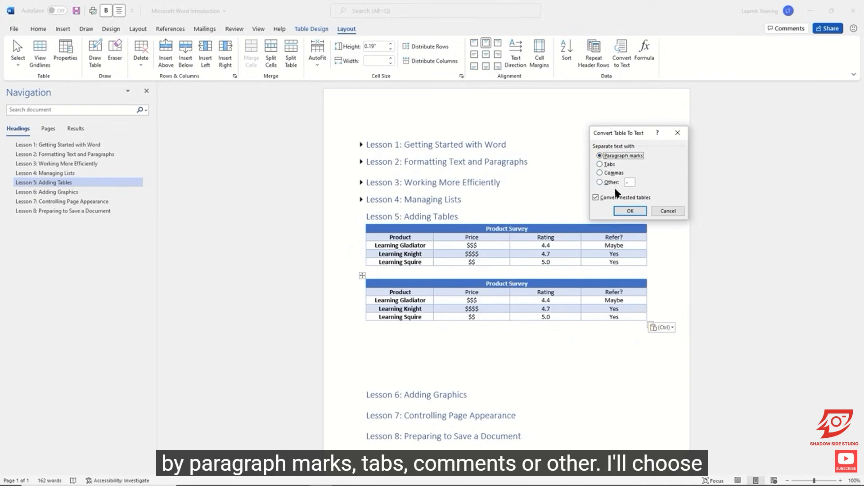
pyautogui.click(630, 211)
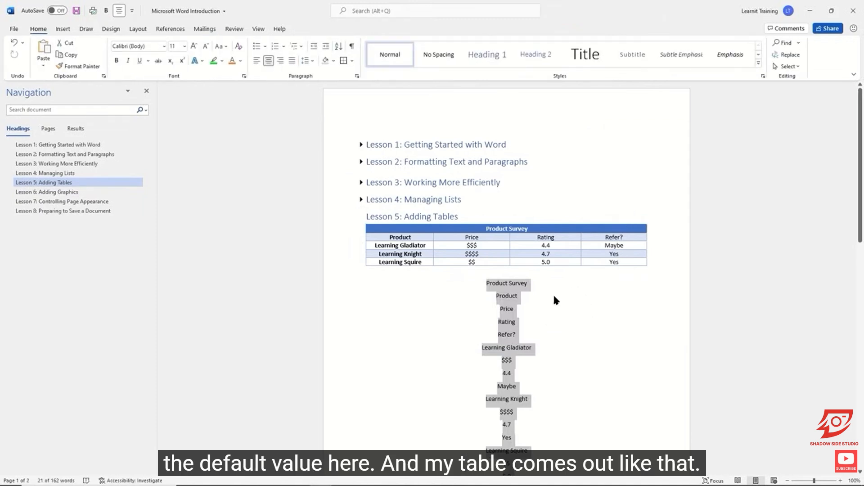
pyautogui.scroll(-3, 527, 311)
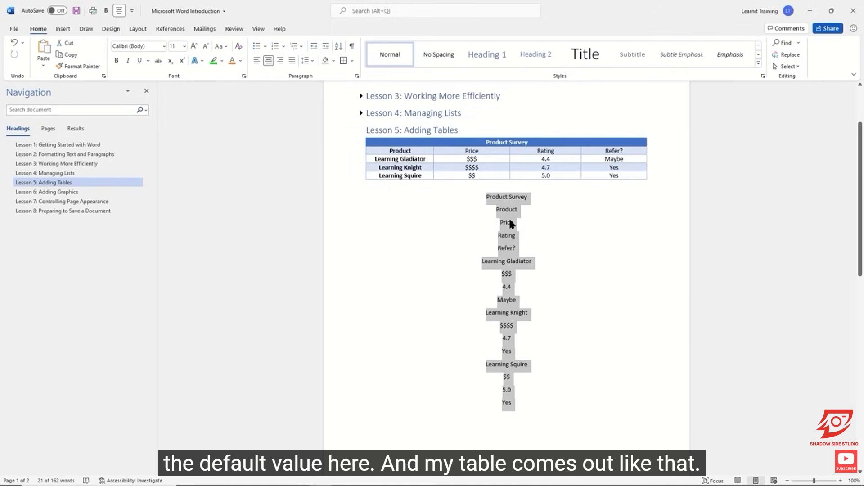
pyautogui.click(15, 43)
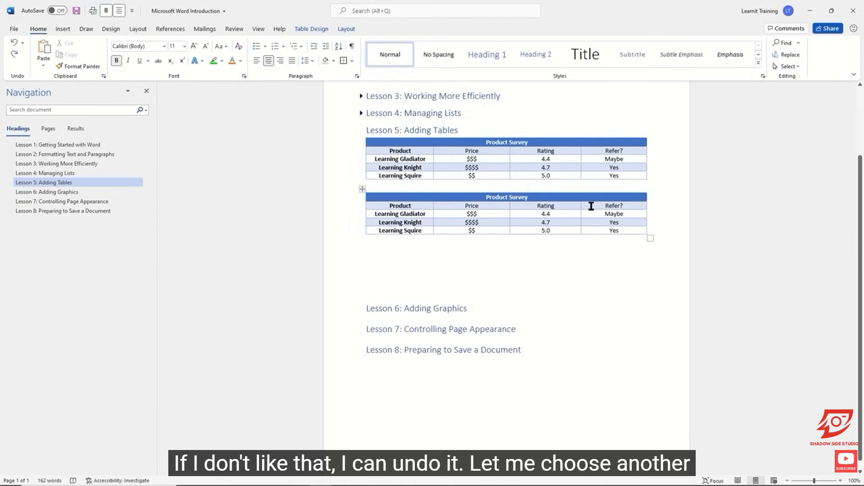
# Convert the duplicate Product Survey table to text, using tabs as the separator.
pyautogui.click(341, 30)
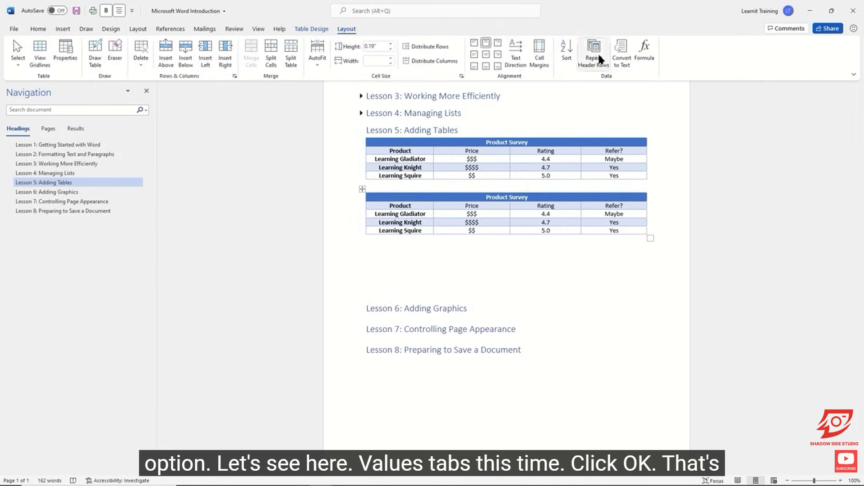
pyautogui.click(622, 55)
pyautogui.click(609, 164)
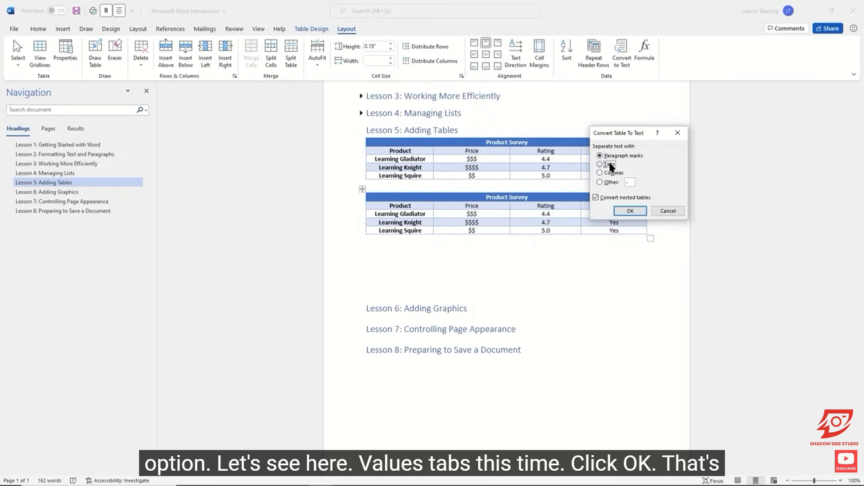
pyautogui.click(630, 211)
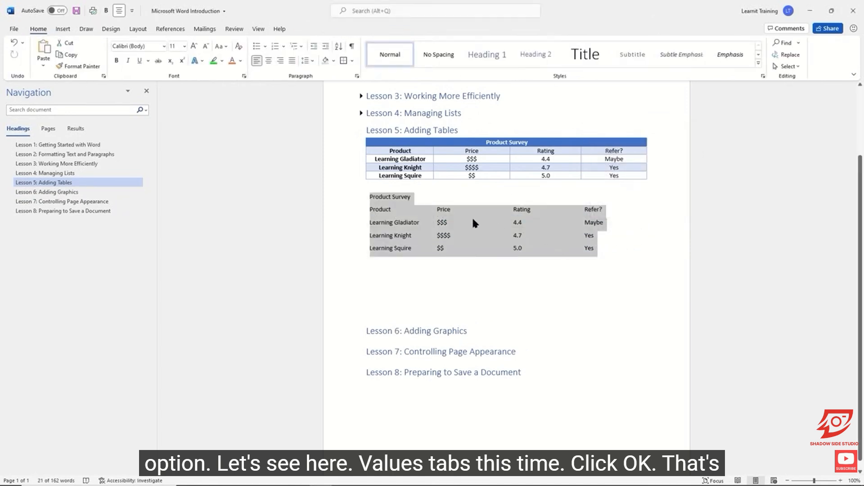
pyautogui.click(425, 197)
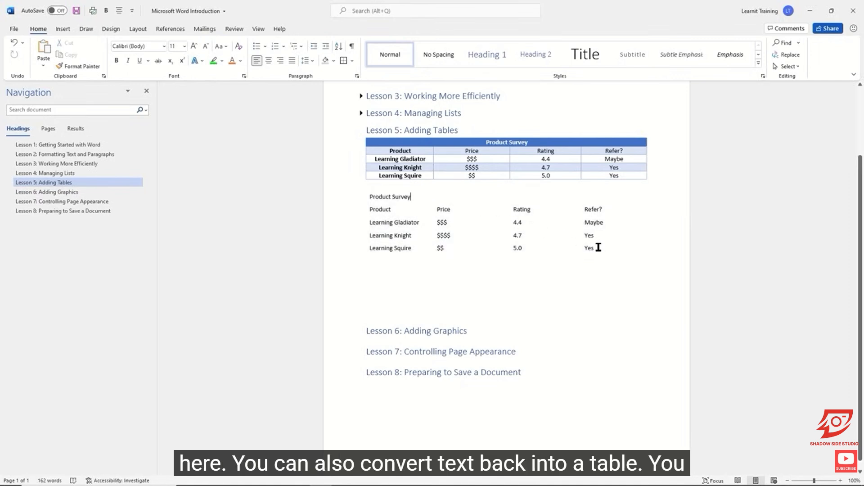
# Convert the tab-separated Product Survey text back into a four-column table, separating the text at tabs.
pyautogui.moveTo(597, 247); pyautogui.dragTo(370, 198)
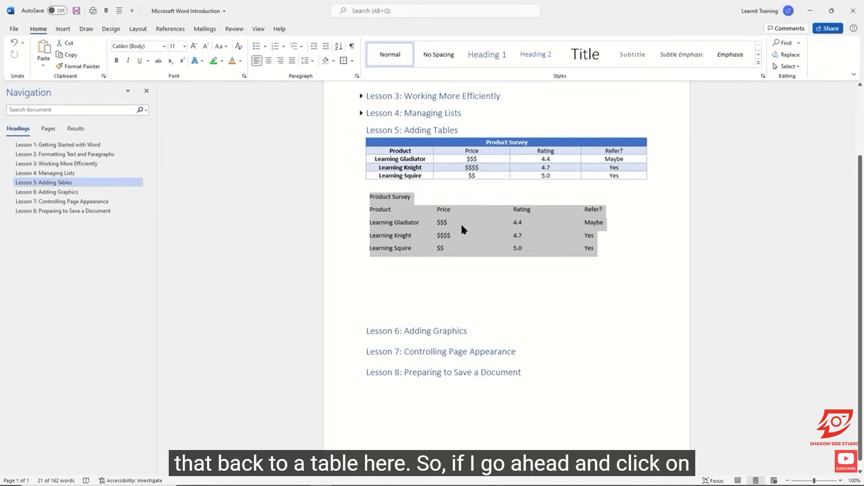
pyautogui.scroll(1, 462, 226)
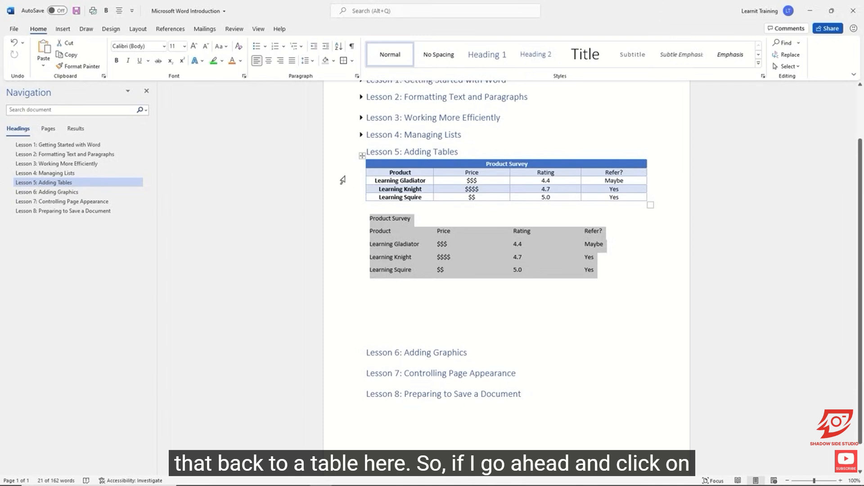
pyautogui.click(64, 31)
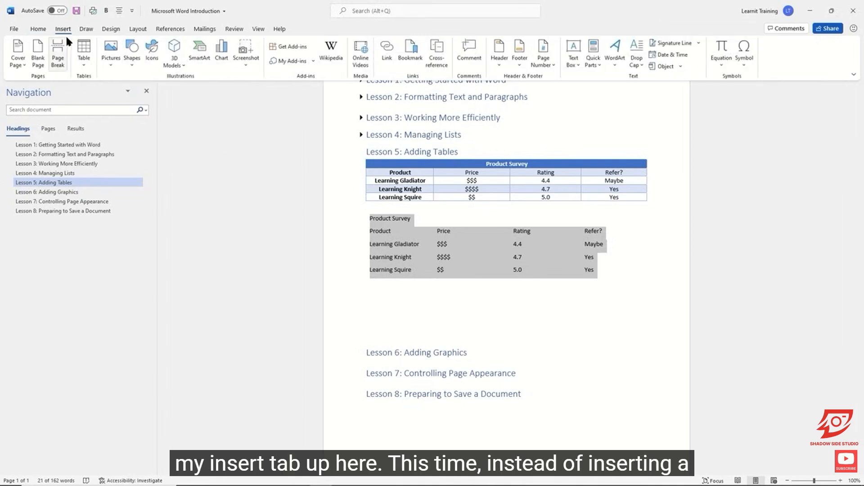
pyautogui.click(82, 65)
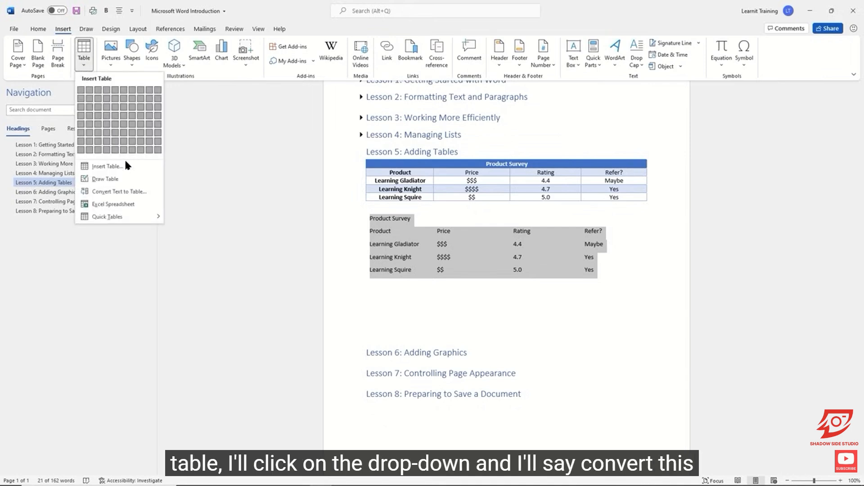
pyautogui.click(130, 192)
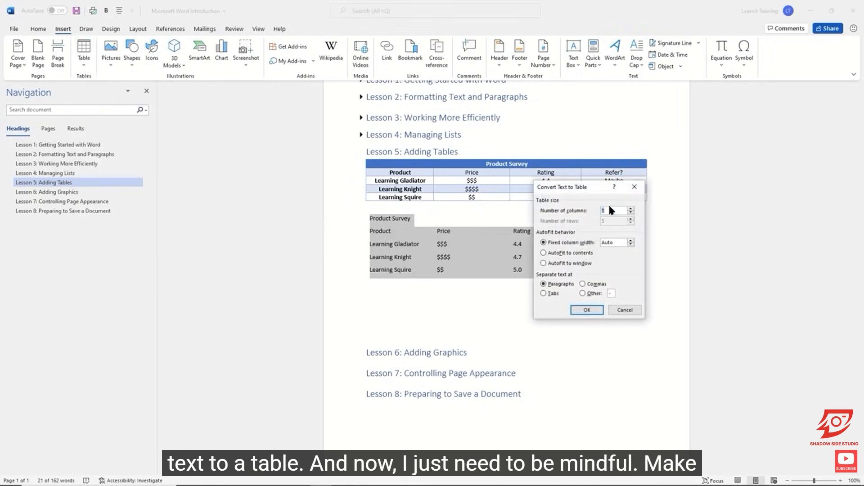
pyautogui.moveTo(598, 191); pyautogui.dragTo(707, 207)
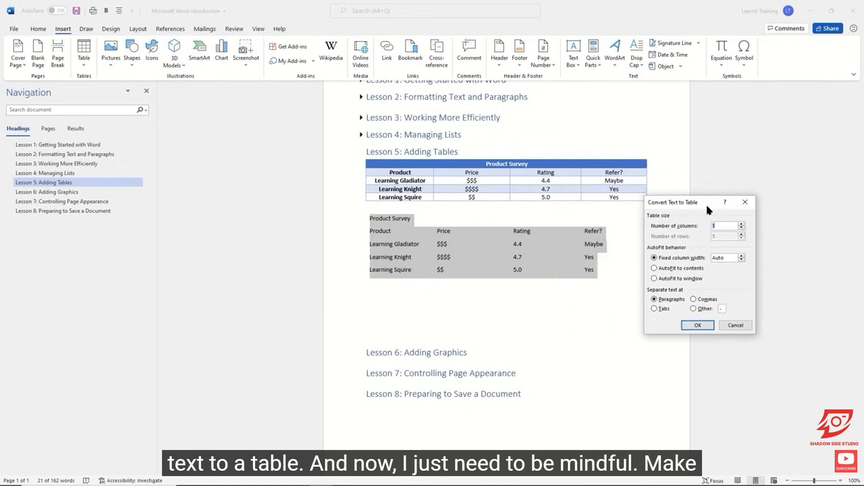
pyautogui.click(662, 308)
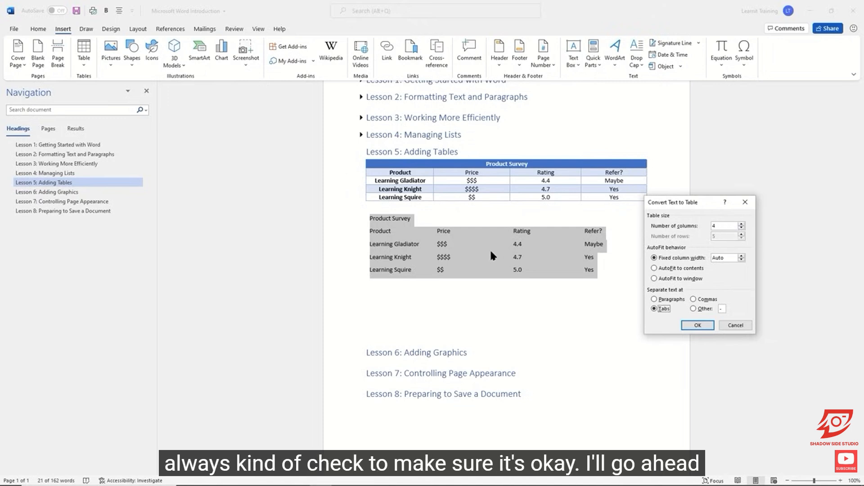
pyautogui.click(697, 325)
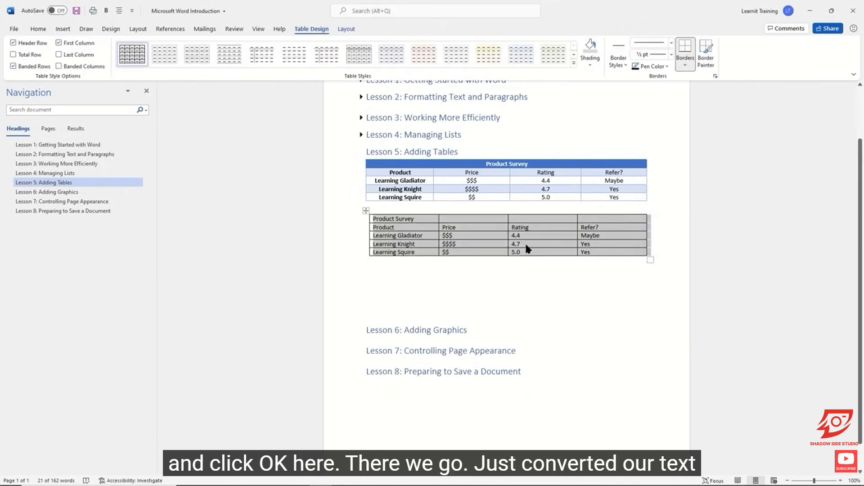
# Apply the orange Grid Table 1 Light style to the lower Product Survey table.
pyautogui.click(553, 229)
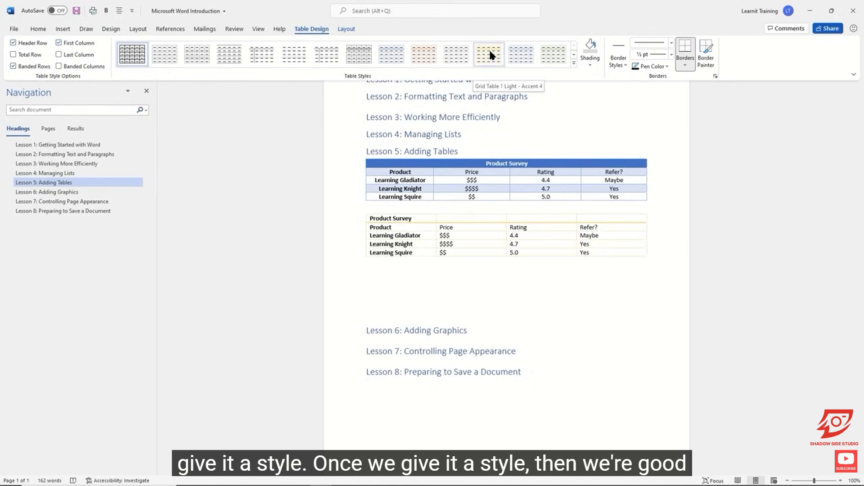
pyautogui.click(425, 53)
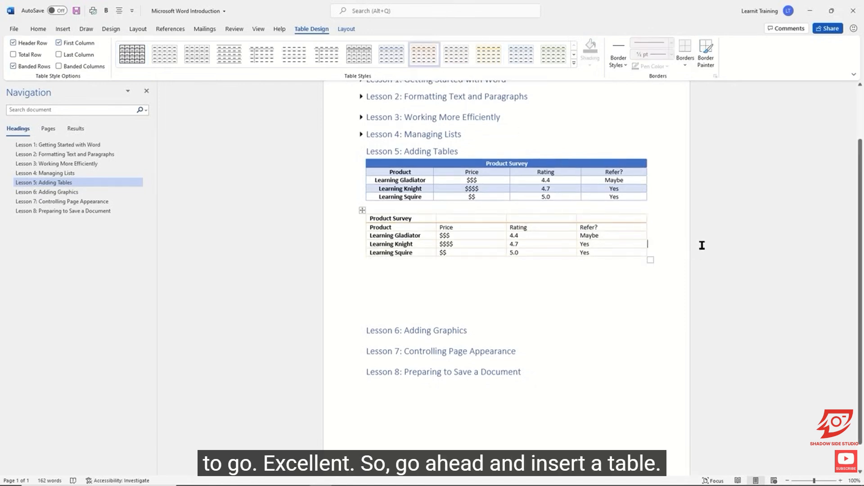
pyautogui.click(659, 194)
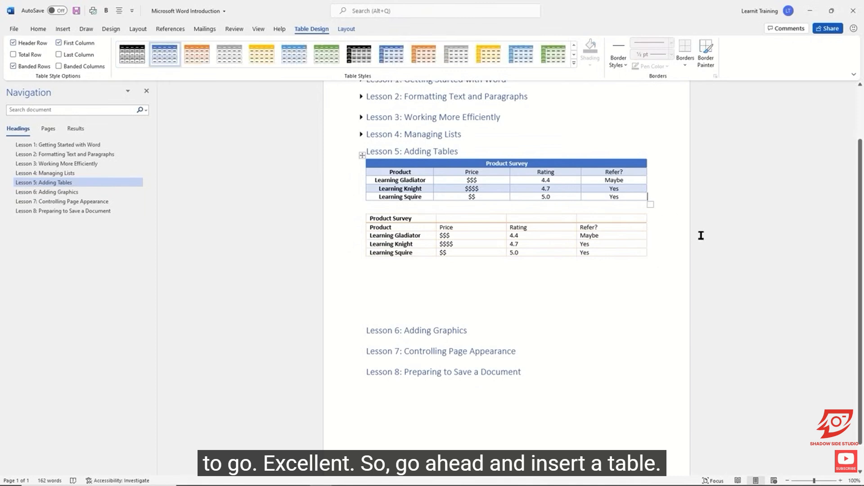